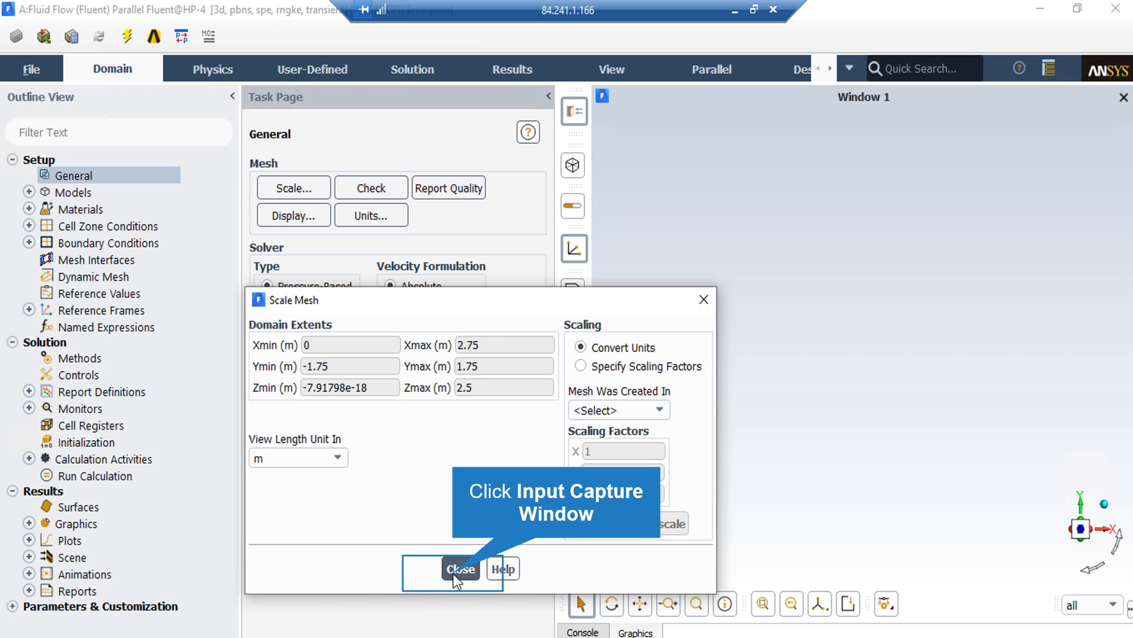
Leave the mesh scaling settings, check the mesh and report its quality
left_click(460, 570)
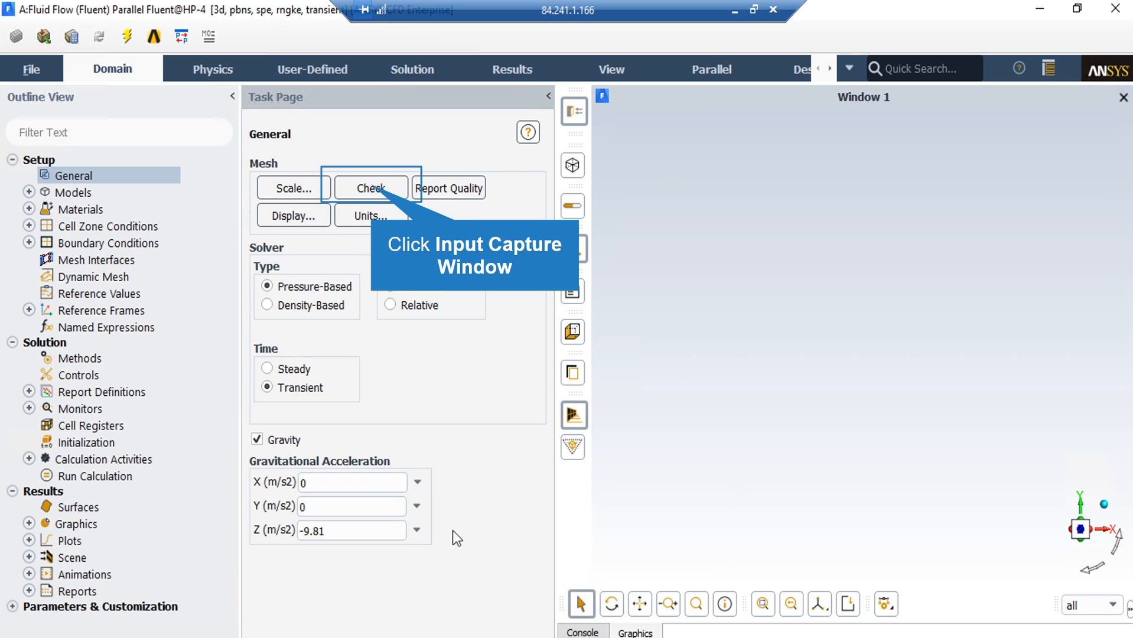
left_click(371, 186)
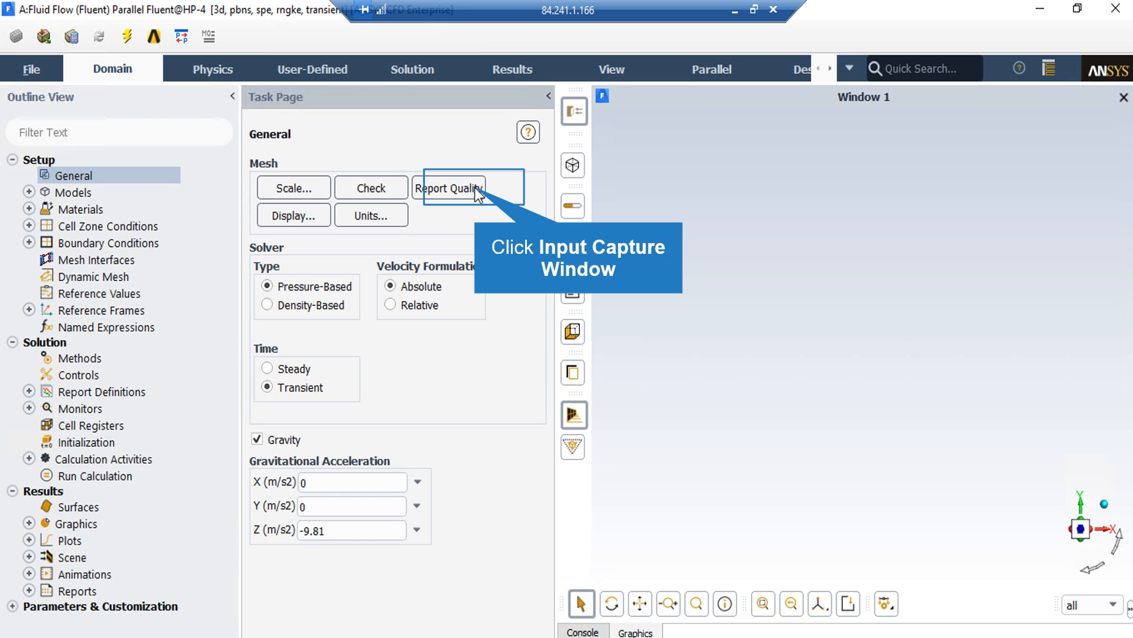
left_click(465, 190)
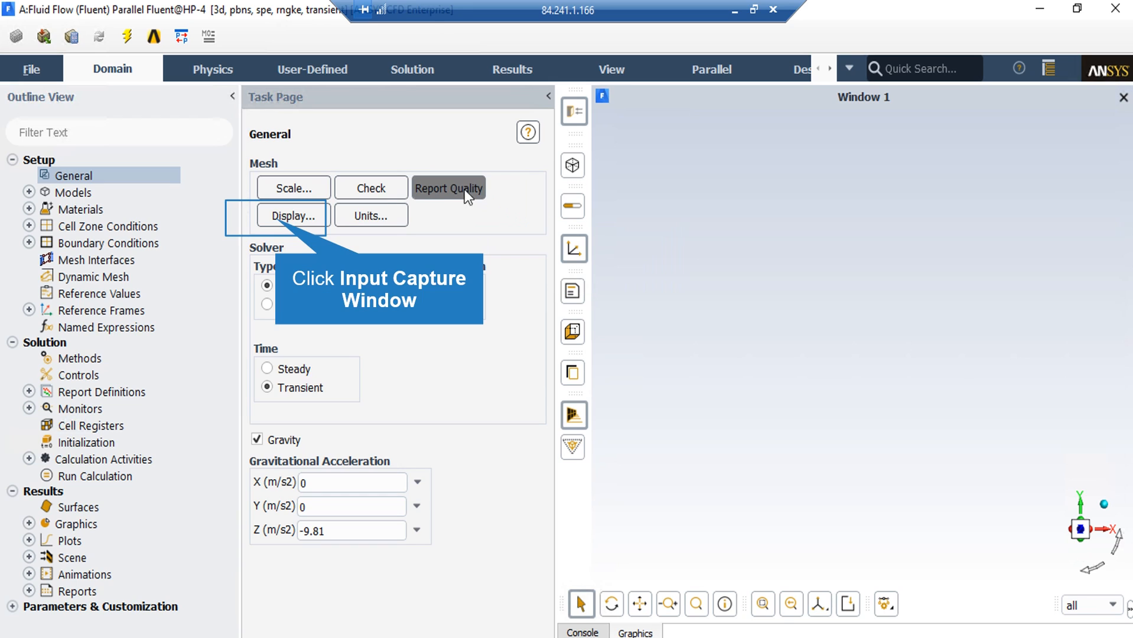
Display the mesh faces of the floor, mouth and wall-air surfaces
left_click(277, 218)
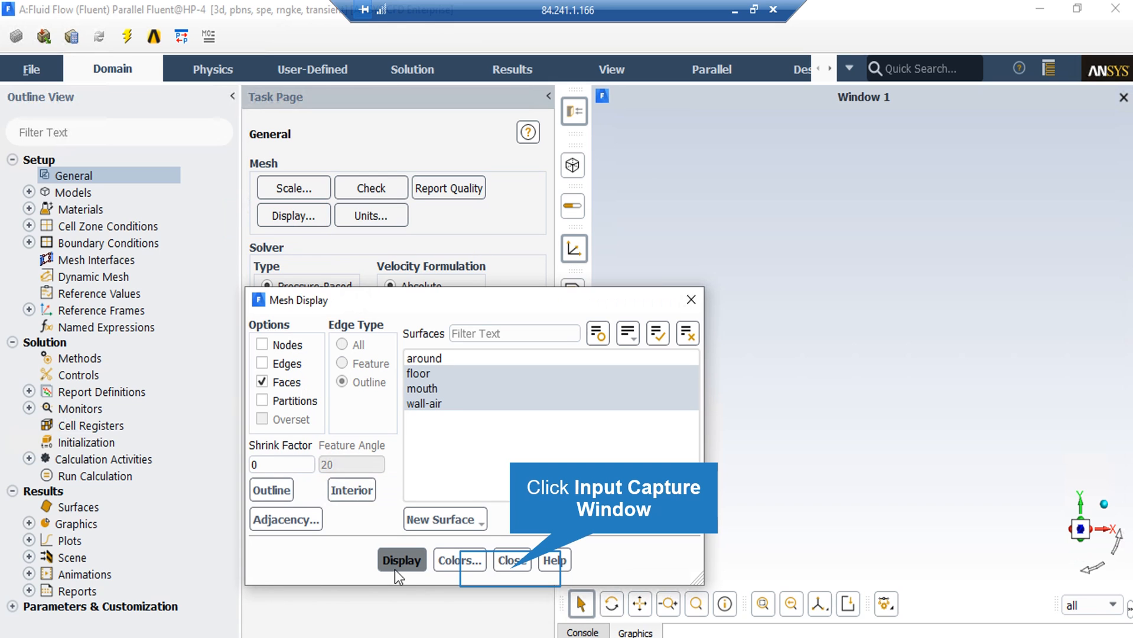
left_click(511, 567)
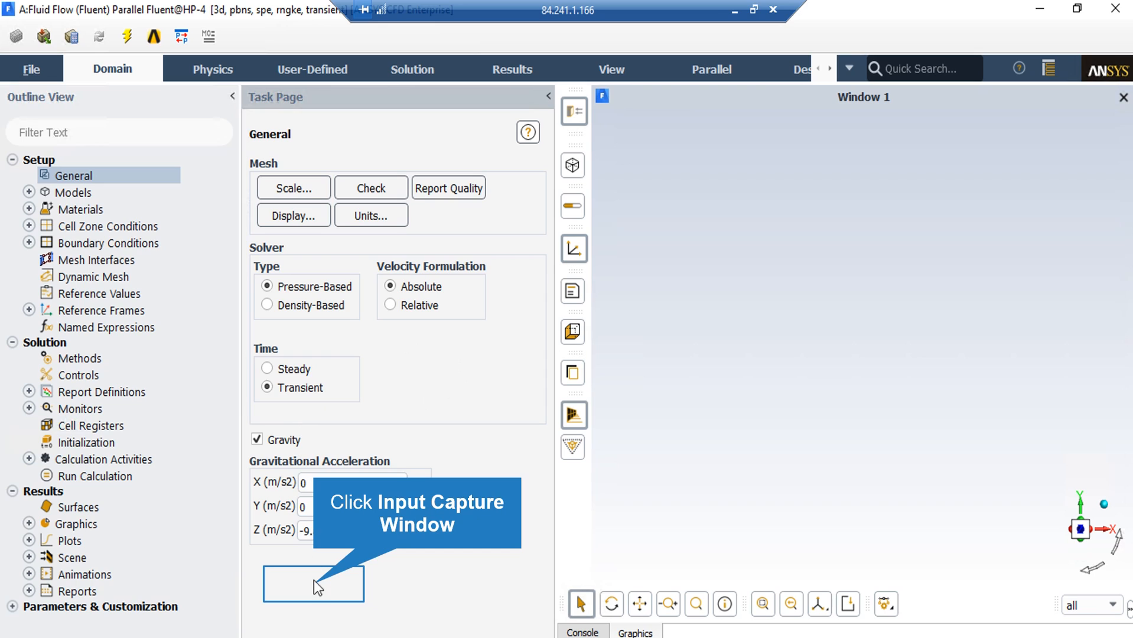
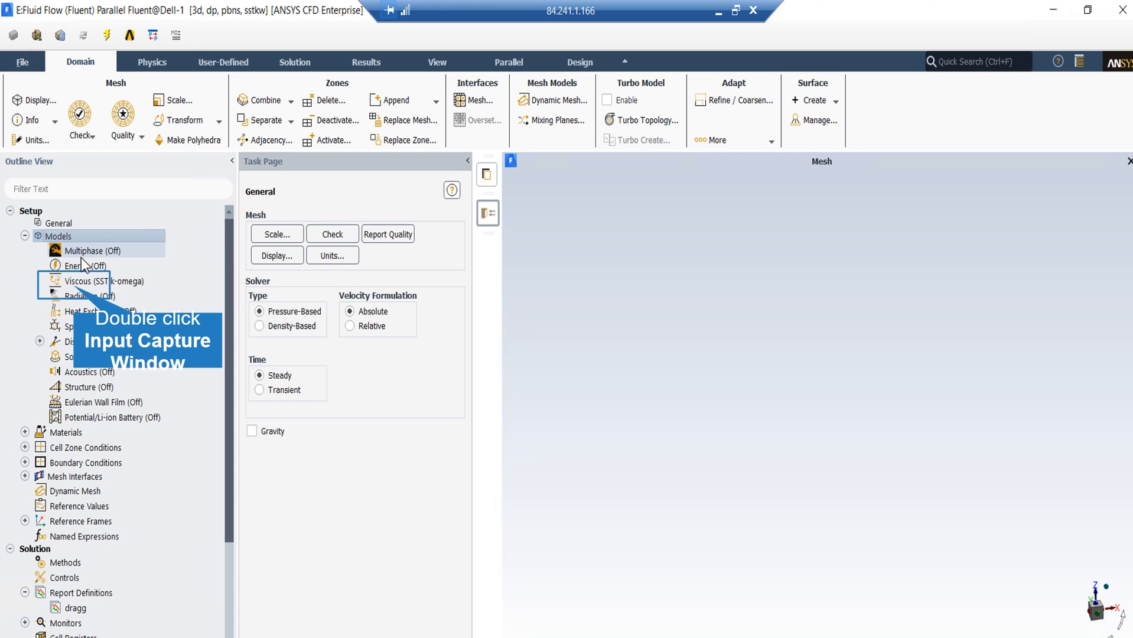
Select the k-omega (2 eqn) turbulence model in the viscous model settings
double_click(80, 281)
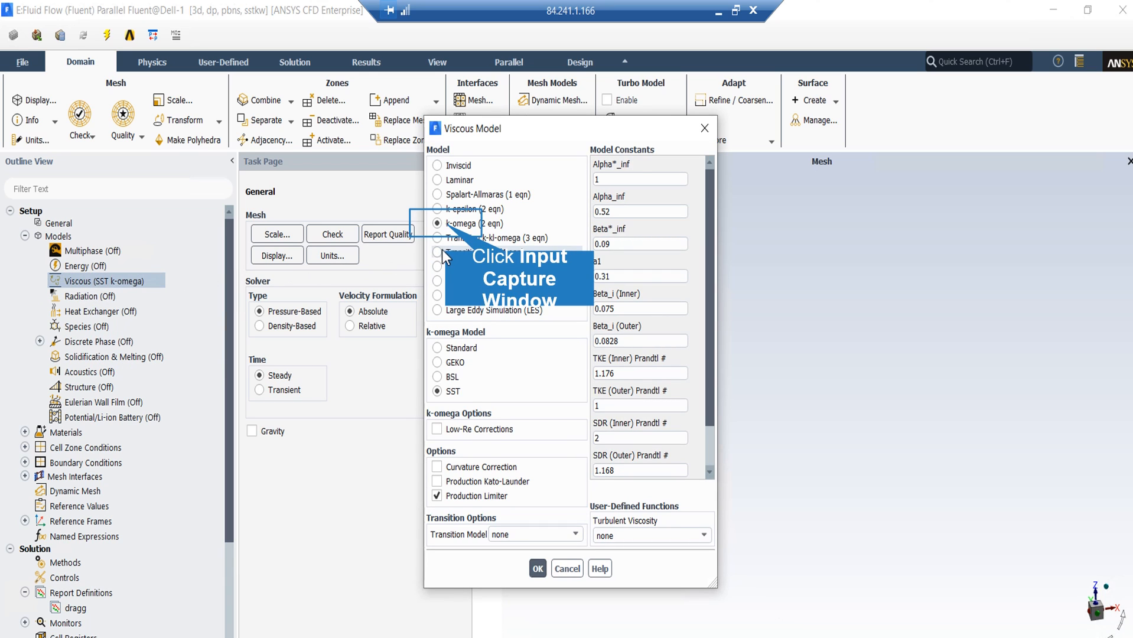
left_click(446, 225)
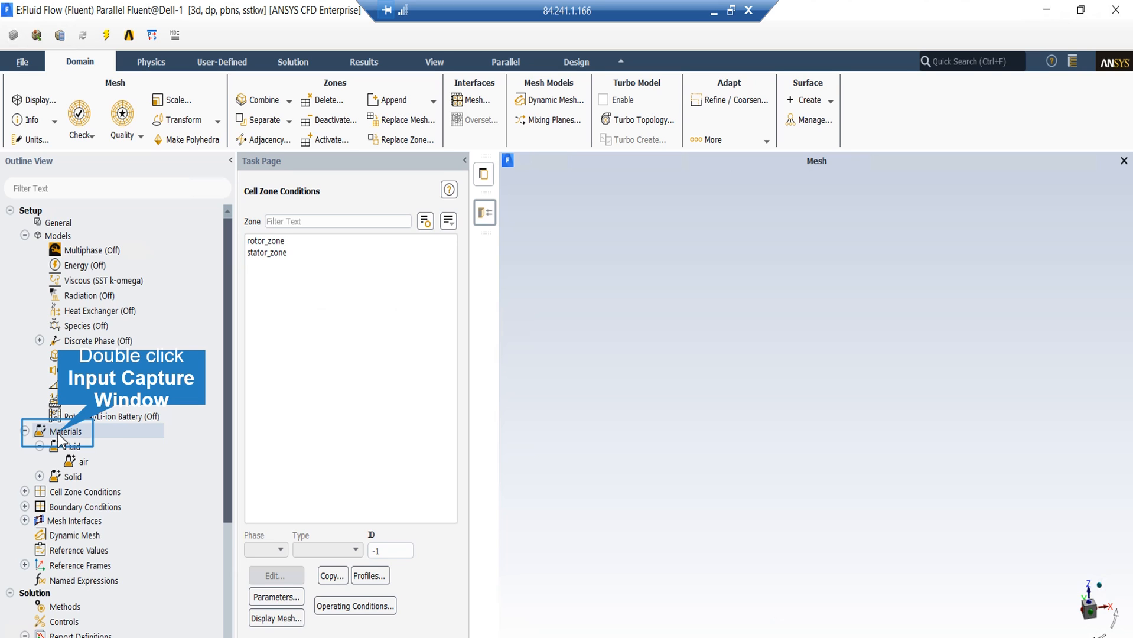
Open the air fluid material for editing and inspect its density and viscosity values
double_click(58, 436)
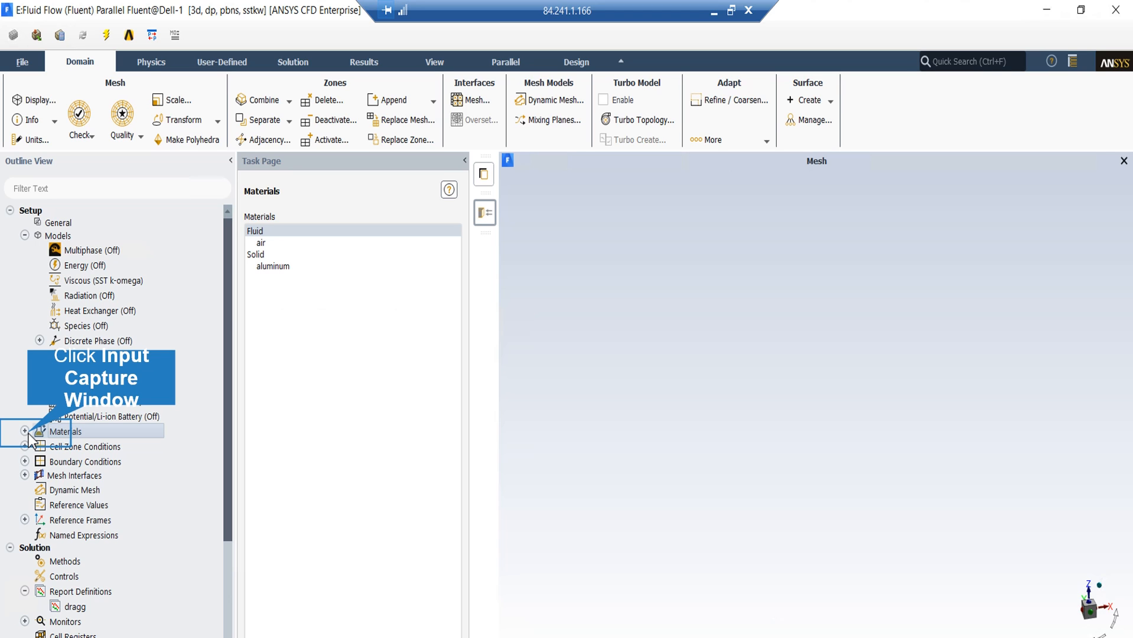
left_click(27, 433)
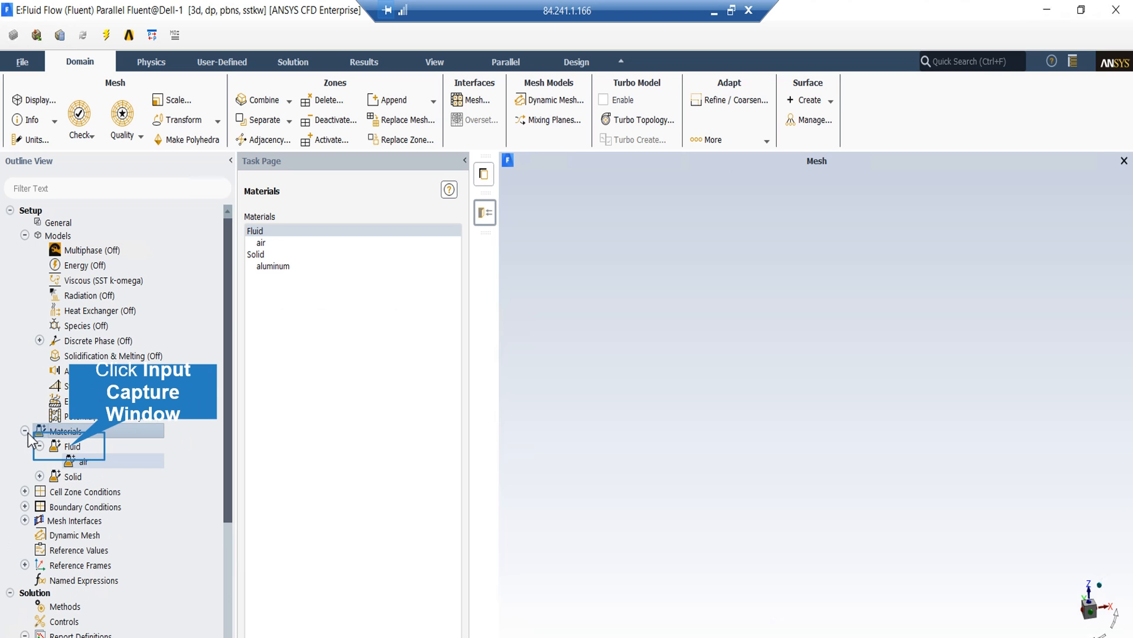
left_click(72, 460)
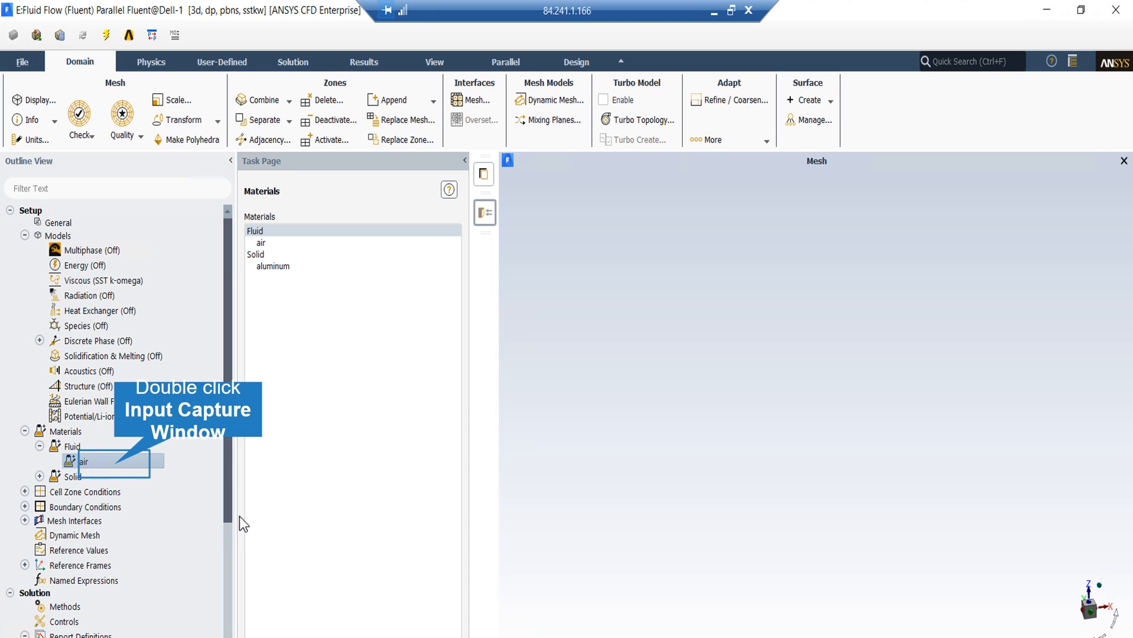
double_click(119, 464)
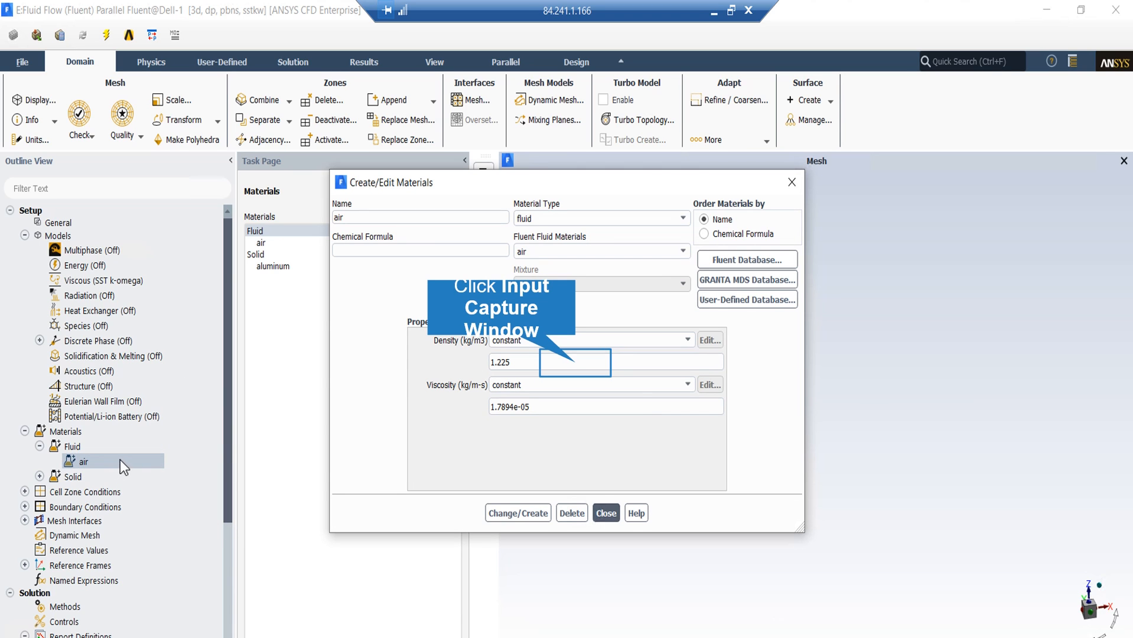
left_click(576, 363)
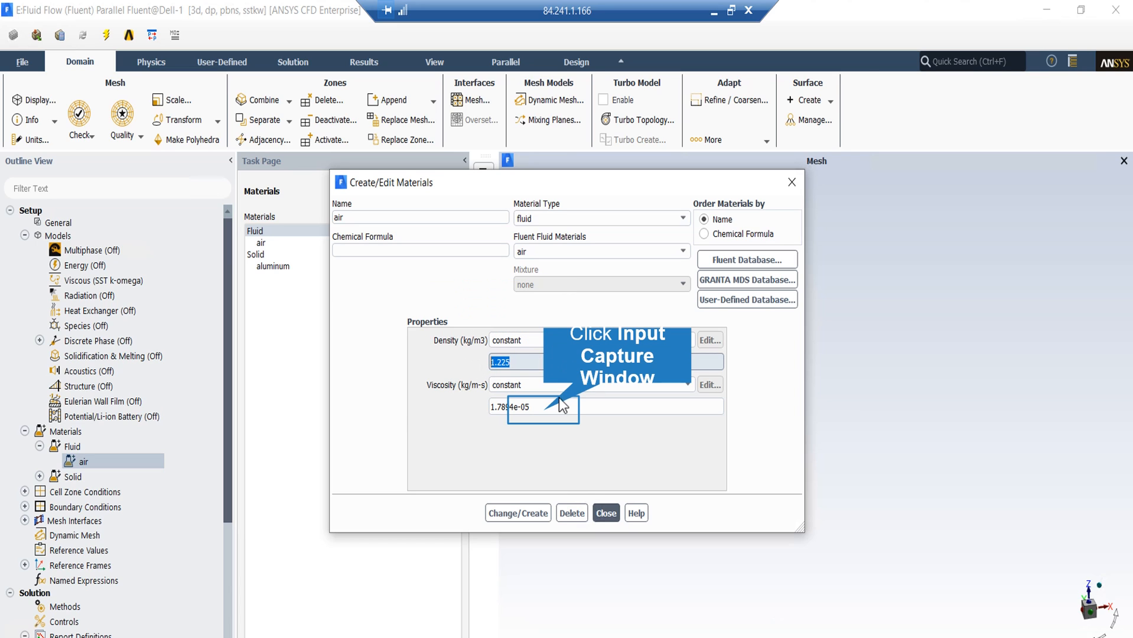
left_click(545, 412)
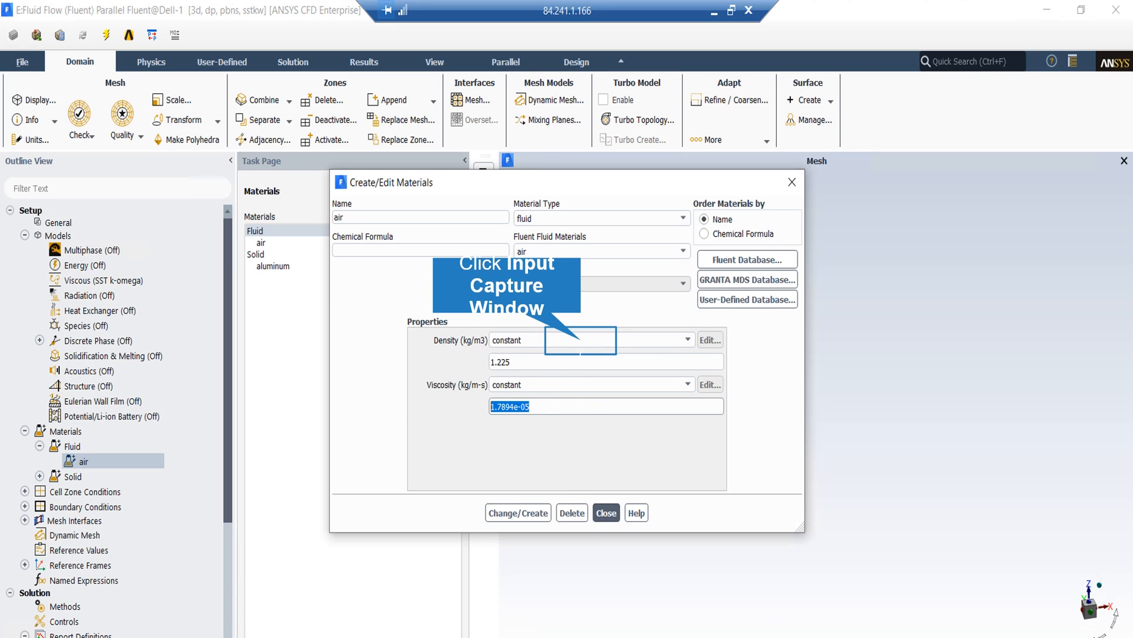
Examine the definition methods offered for the density and viscosity of air
left_click(580, 341)
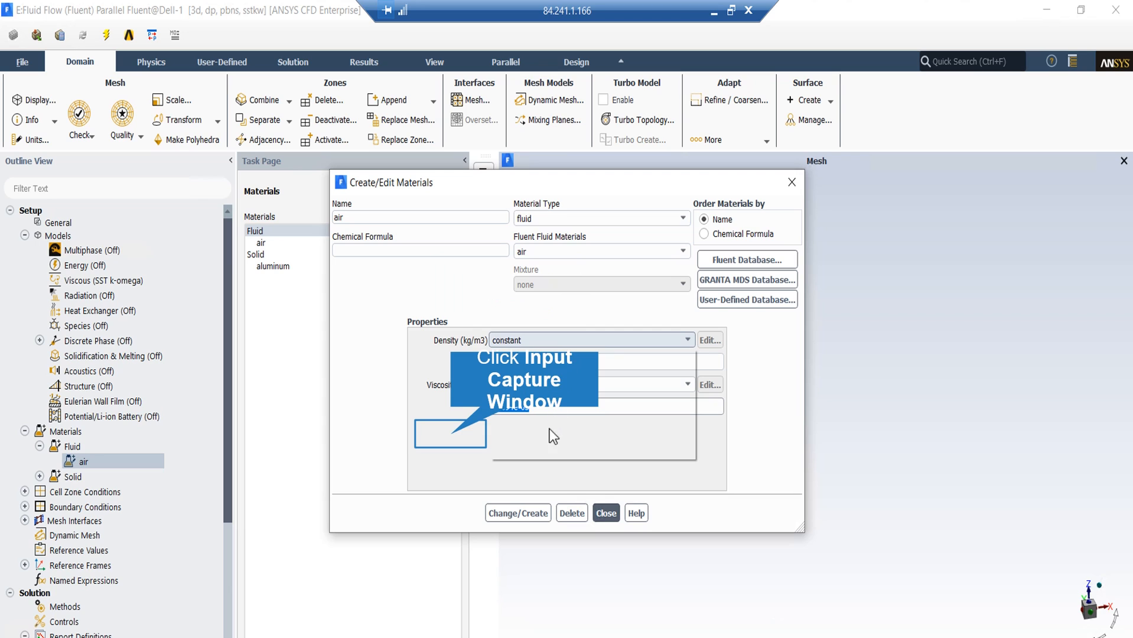
left_click(480, 413)
left_click(553, 387)
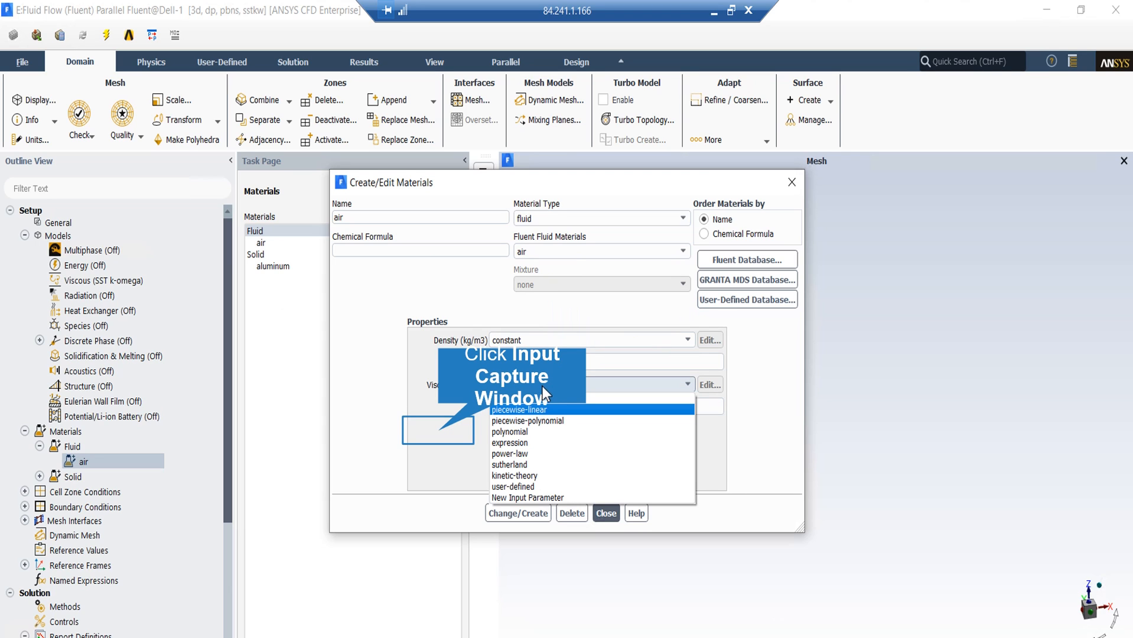
left_click(451, 420)
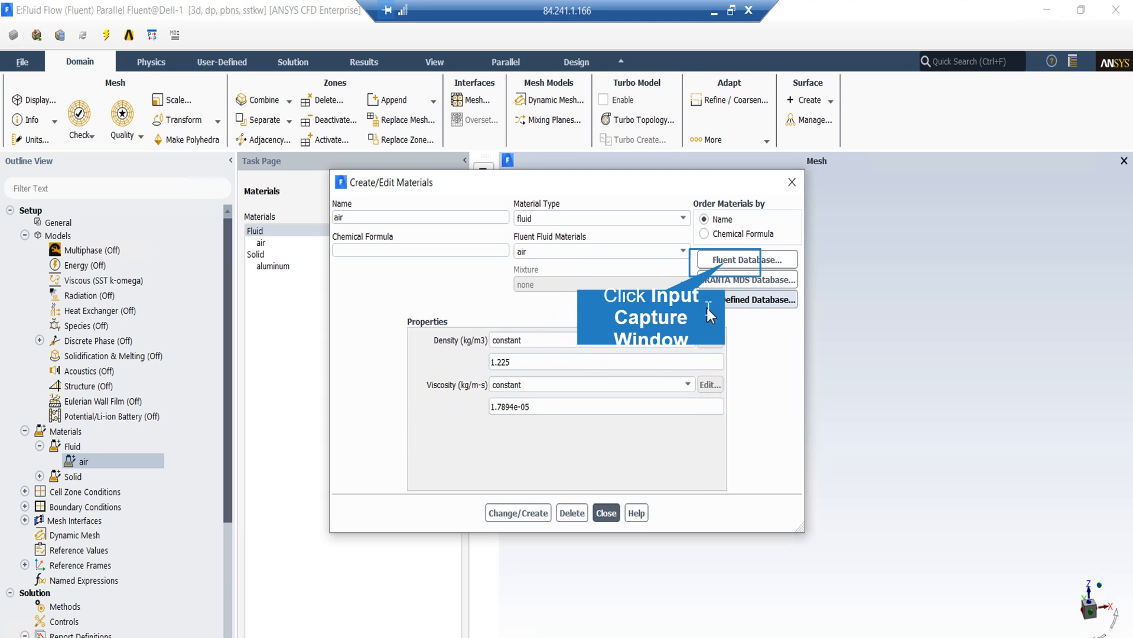
Copy air from the Fluent database of fluid materials and apply the material definition
left_click(732, 261)
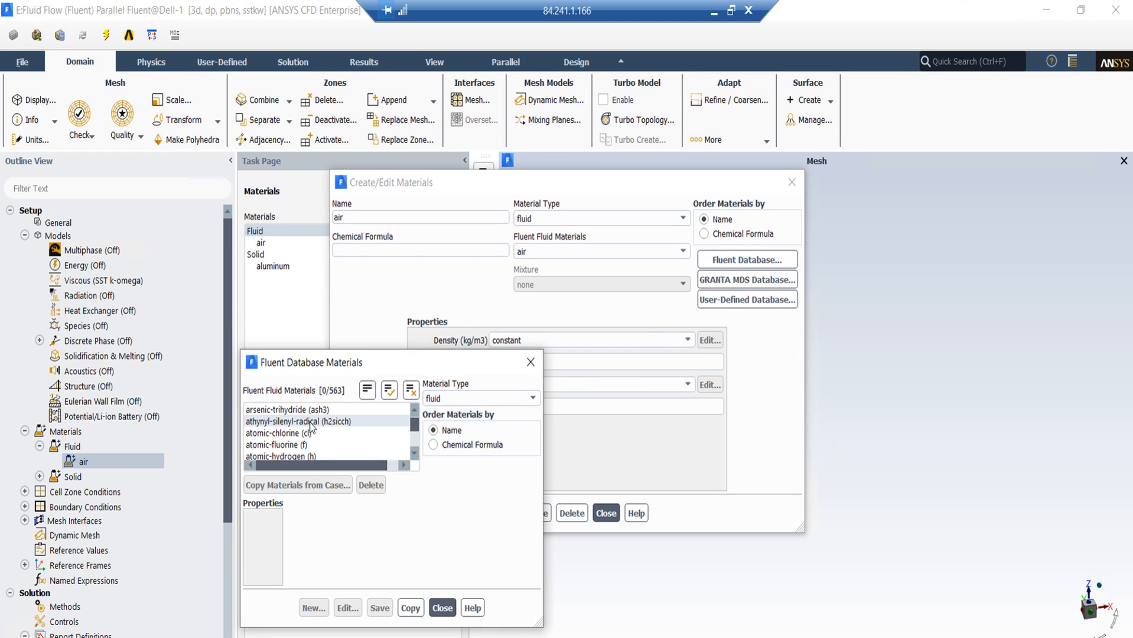
scroll(308, 432, "down", 5)
scroll(308, 432, "up", 5)
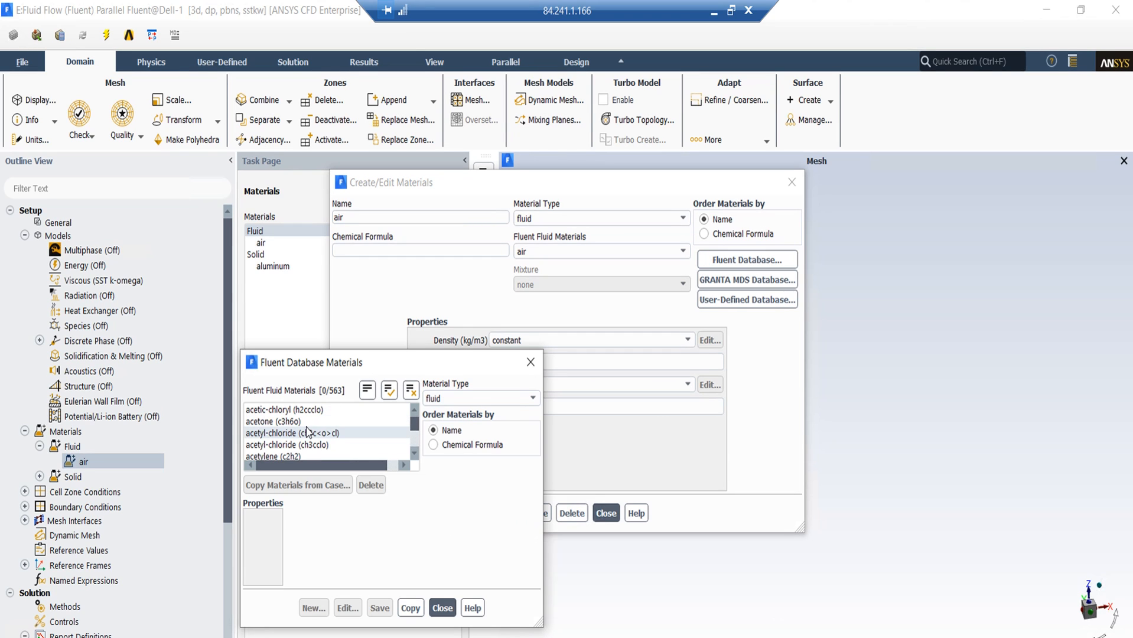
scroll(306, 433, "down", 1)
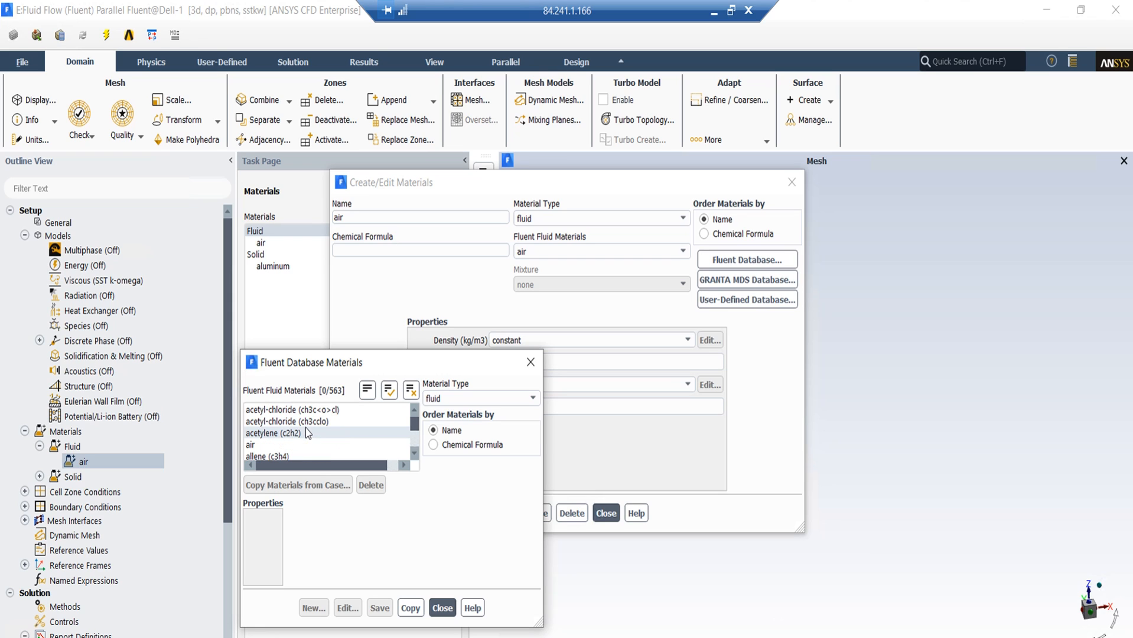
left_click(310, 445)
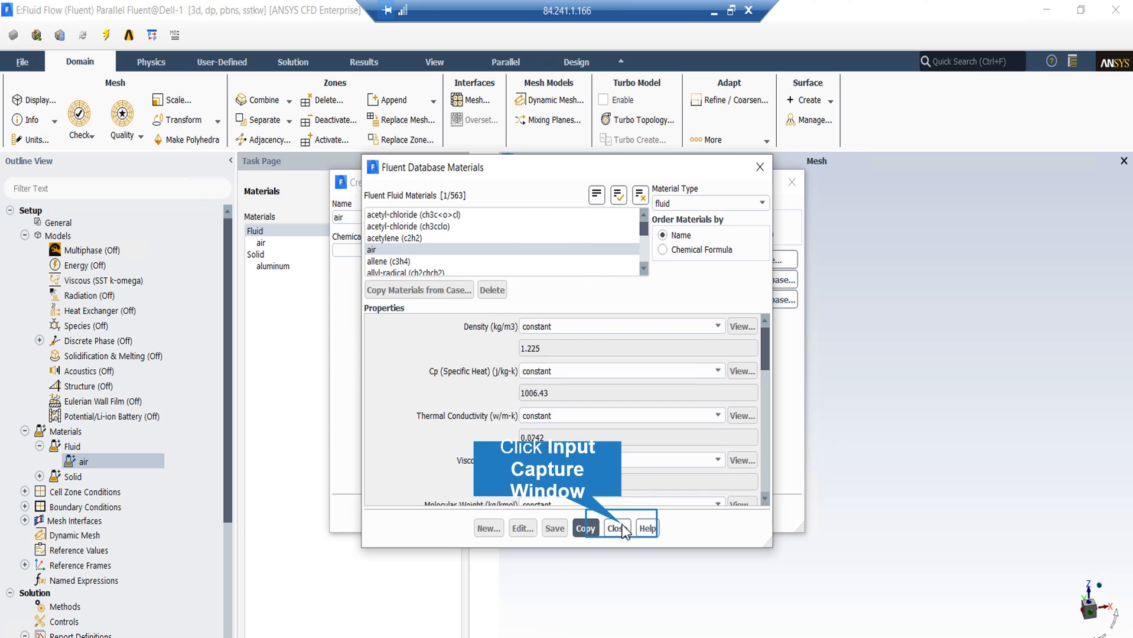
left_click(618, 527)
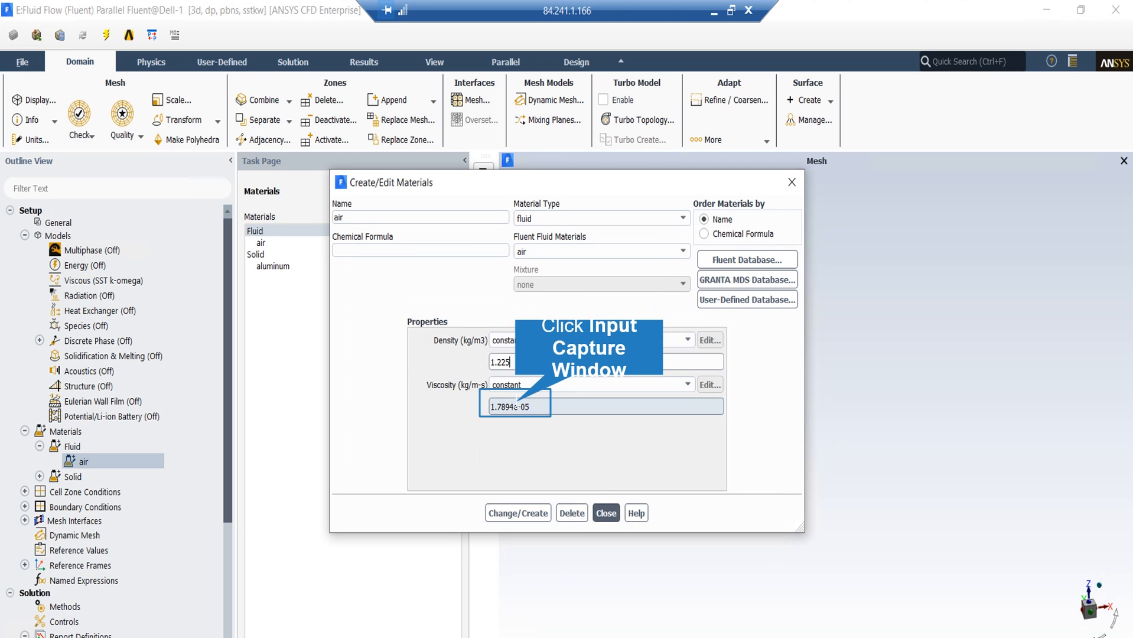
left_click(539, 517)
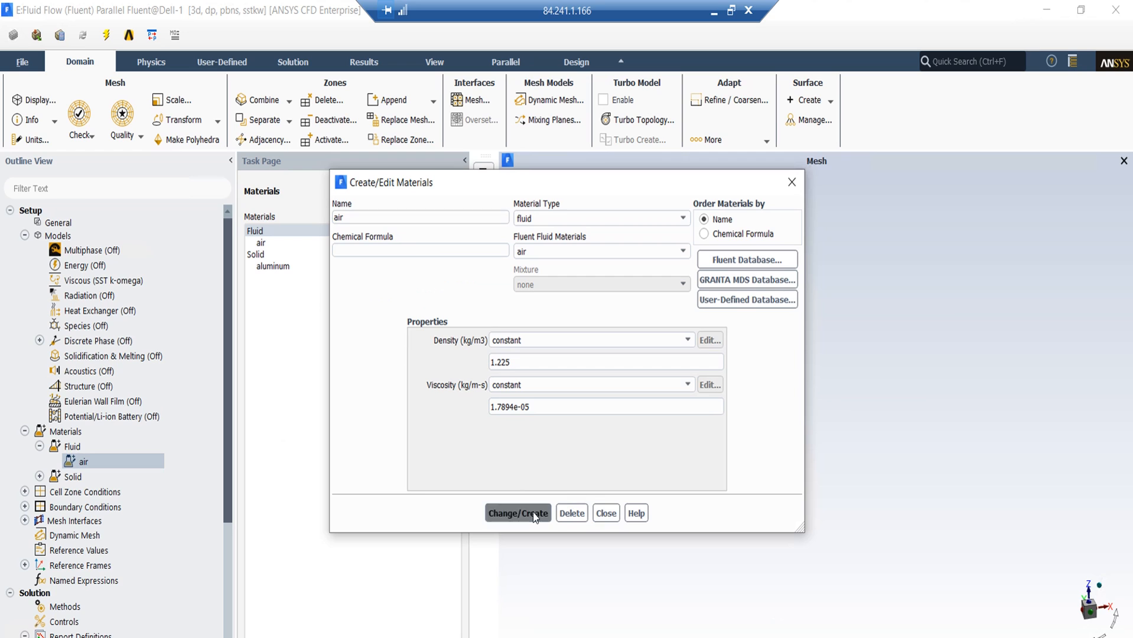
left_click(597, 514)
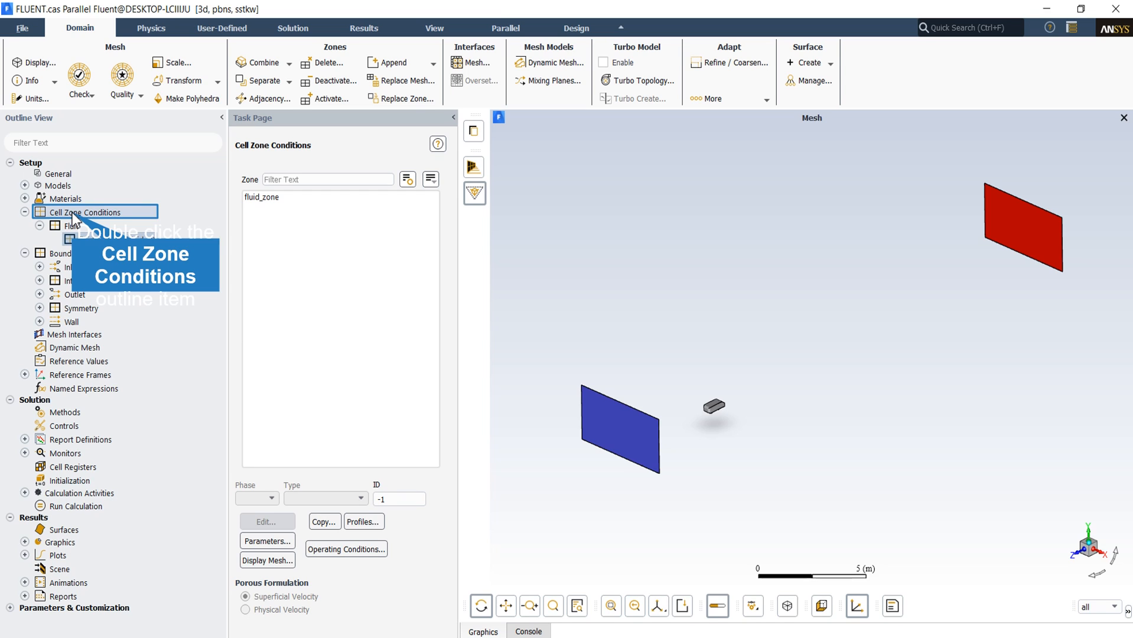
Assign air as the material of fluid_zone in the cell zone conditions
double_click(72, 212)
double_click(71, 213)
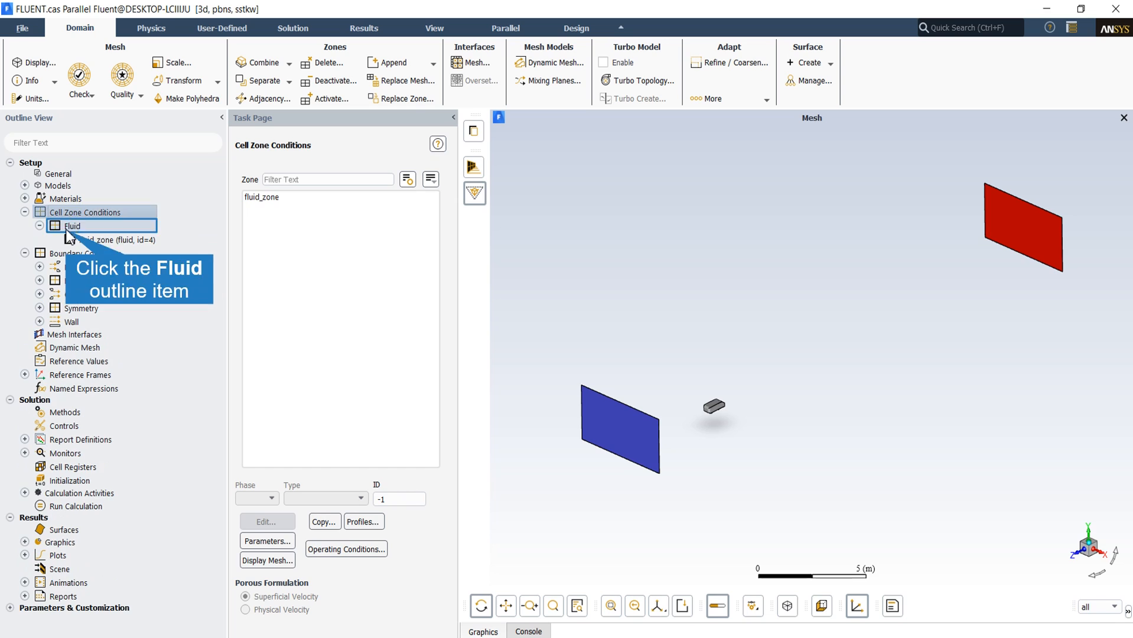
left_click(334, 204)
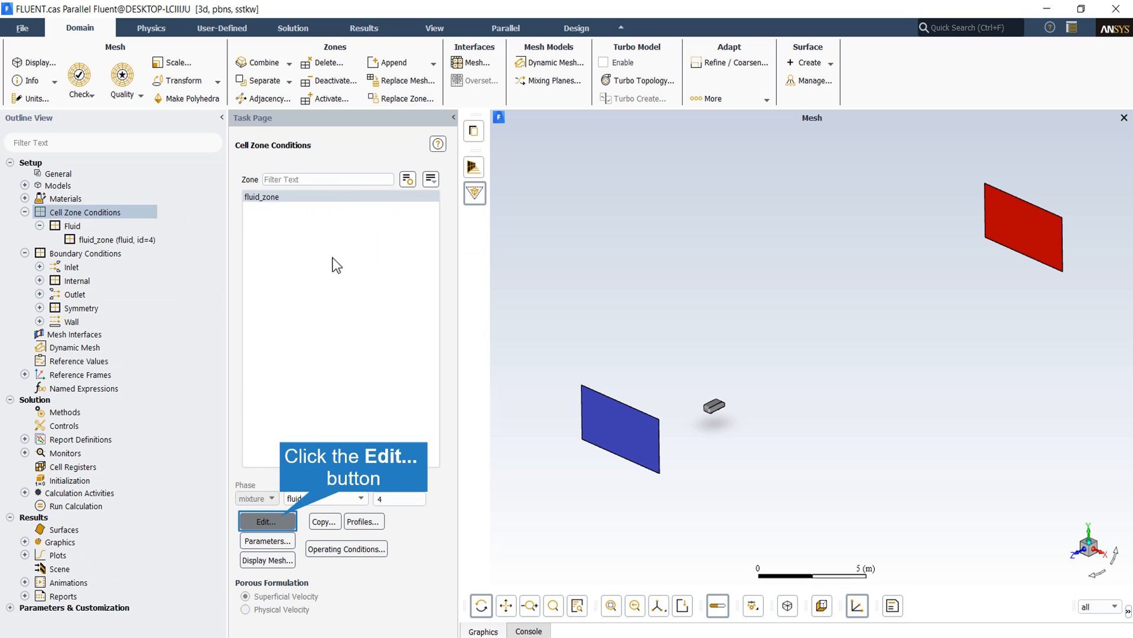
left_click(281, 524)
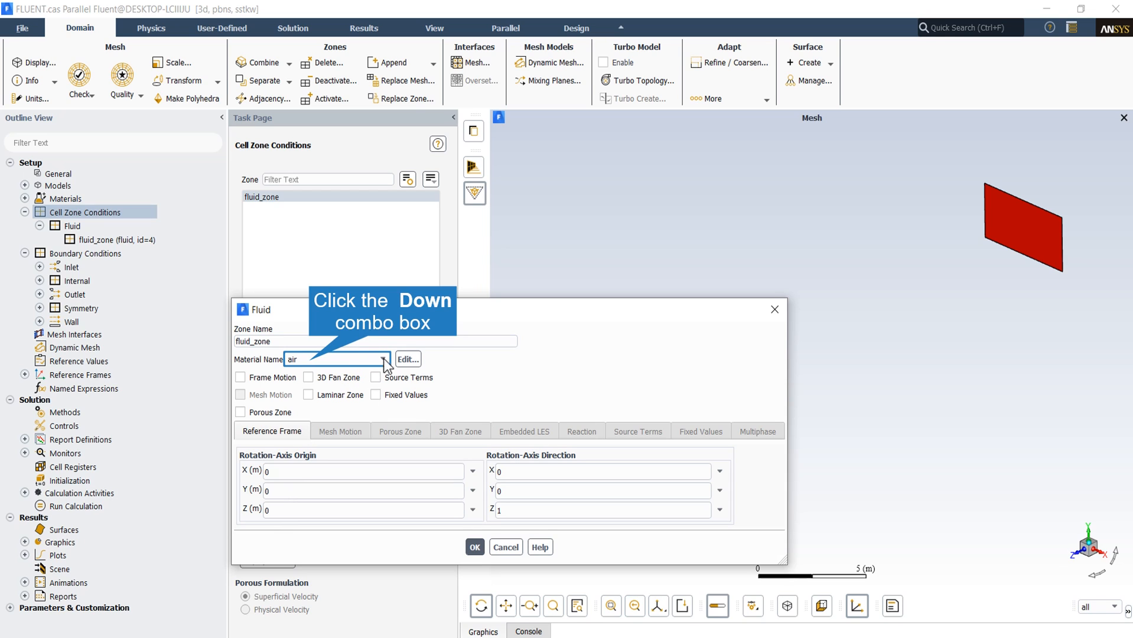
left_click(310, 363)
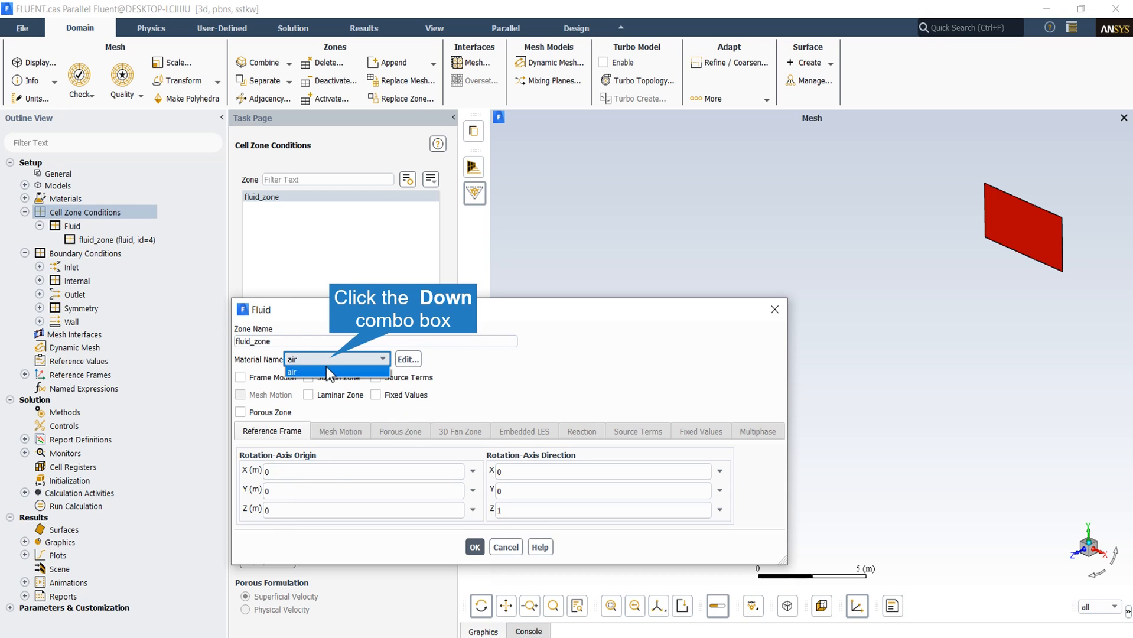
left_click(329, 367)
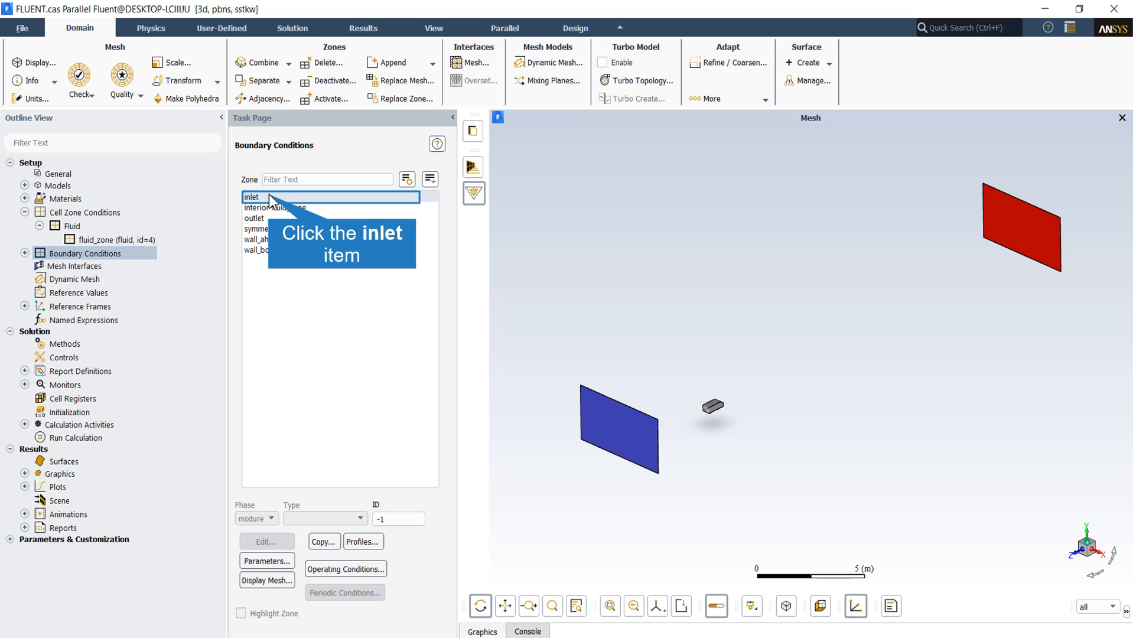
Review the velocity magnitude in the inlet boundary's velocity inlet settings, leaving them without edits
left_click(269, 195)
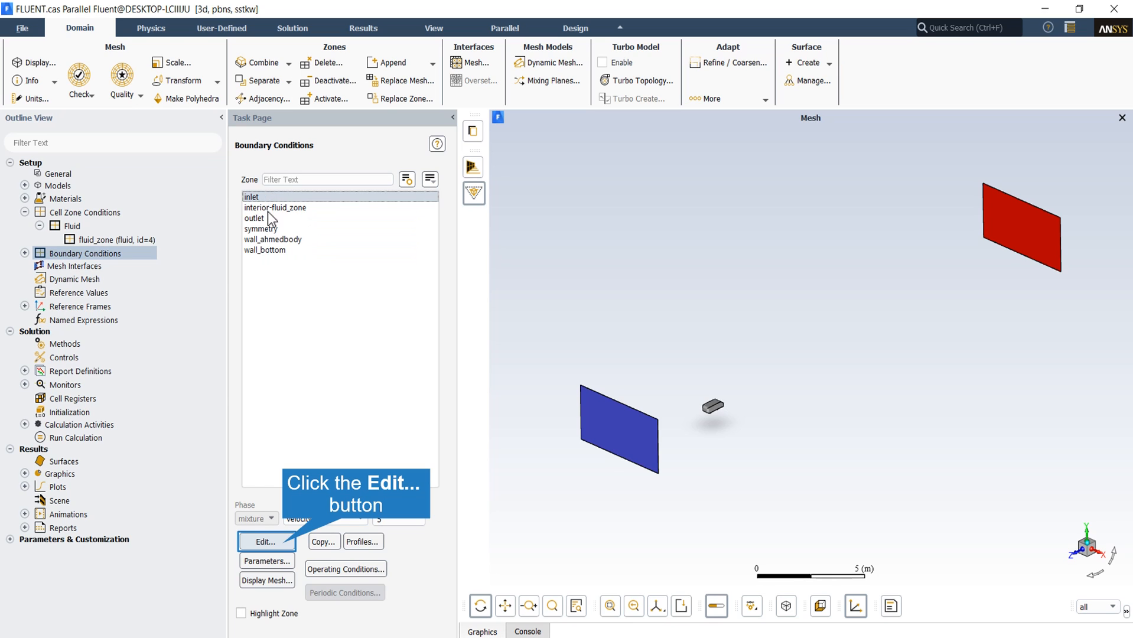
left_click(283, 545)
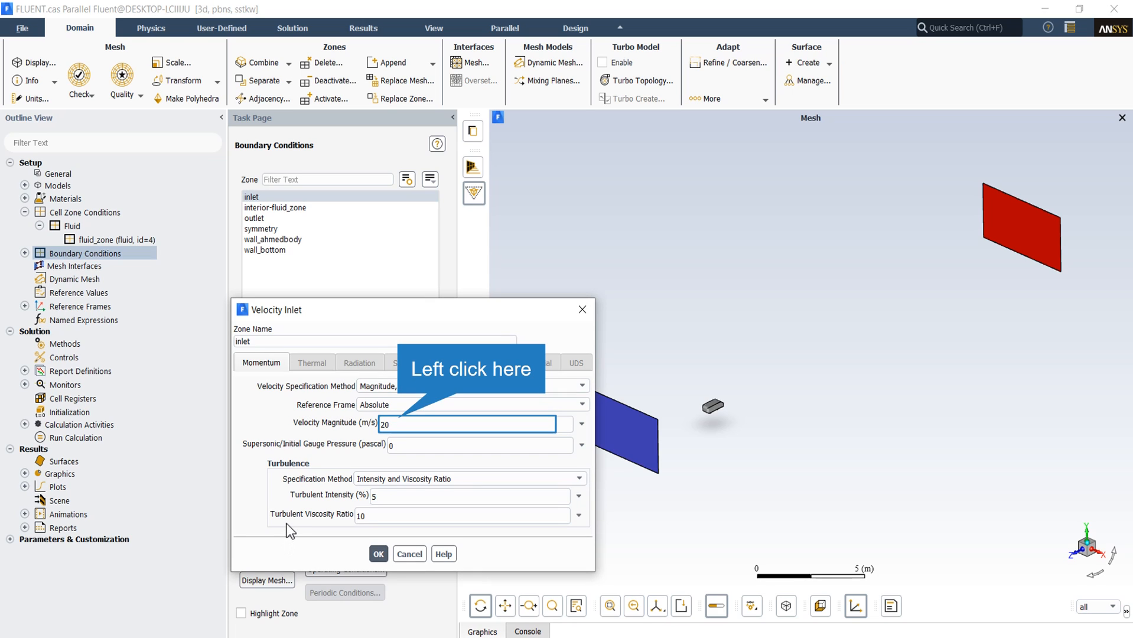
left_click(467, 424)
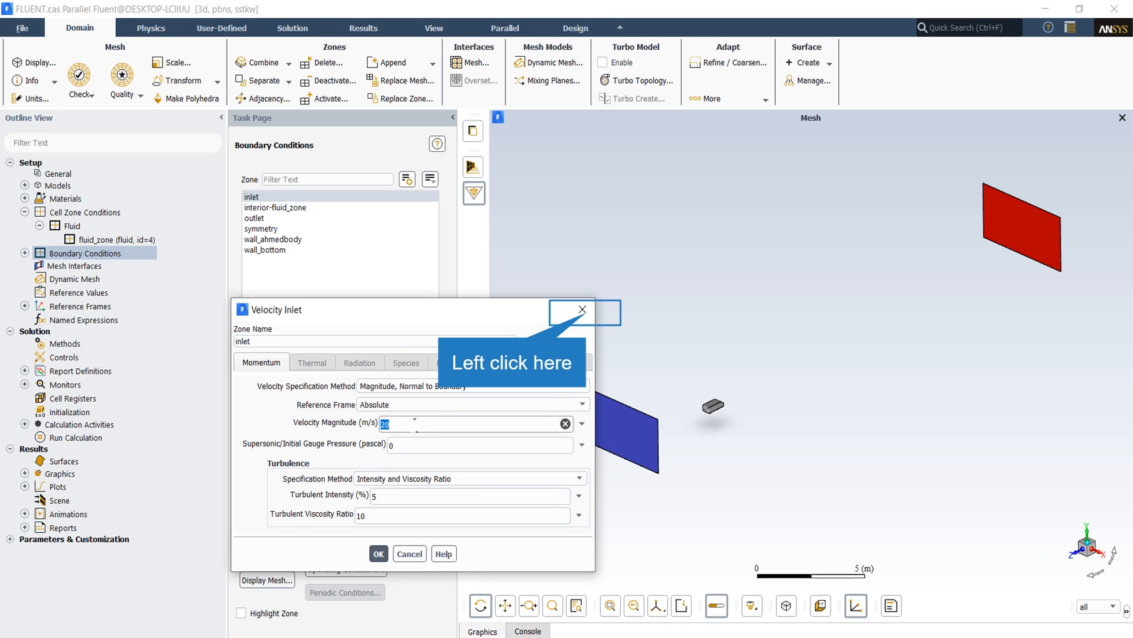
left_click(581, 312)
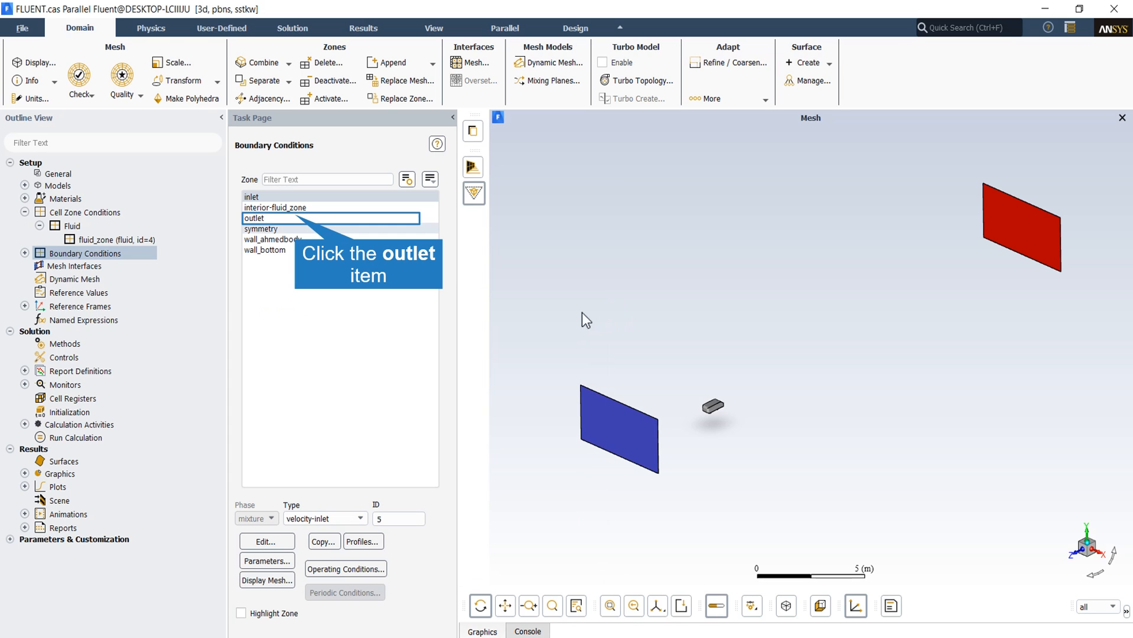
Review the pressure outlet settings of the outlet boundary and the settings of the symmetry boundary, leaving both without edits
left_click(295, 218)
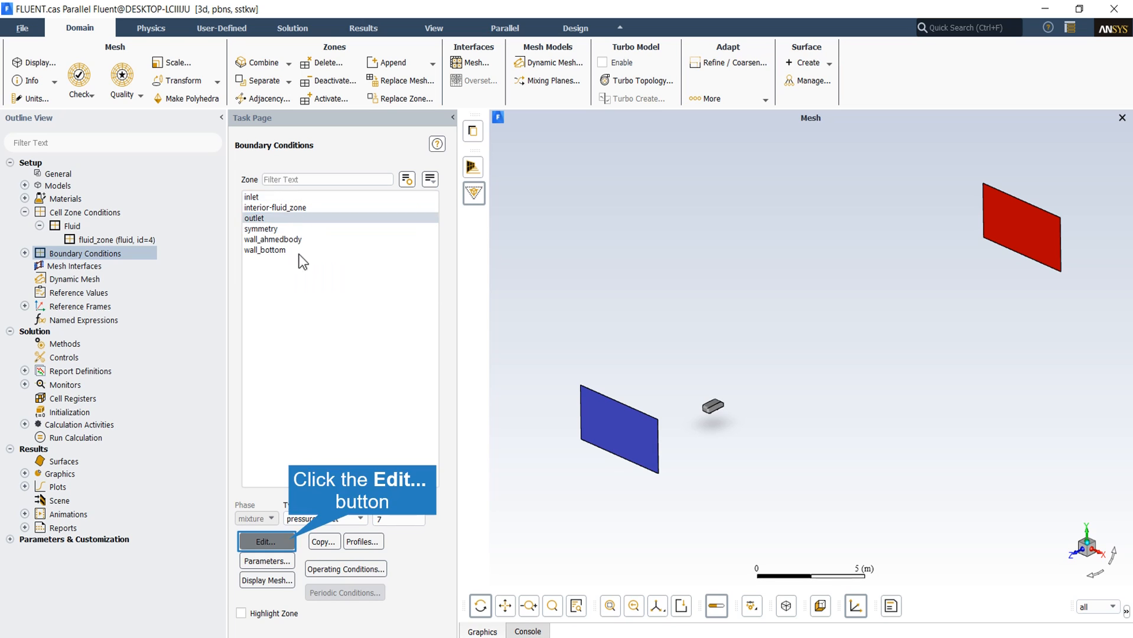
left_click(288, 540)
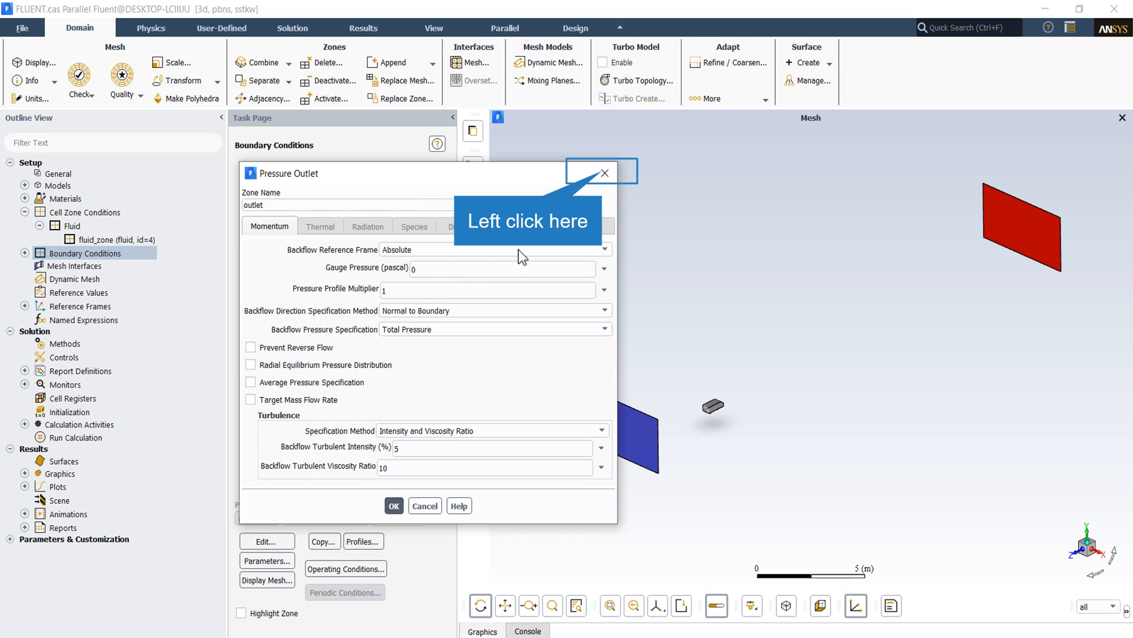
left_click(605, 173)
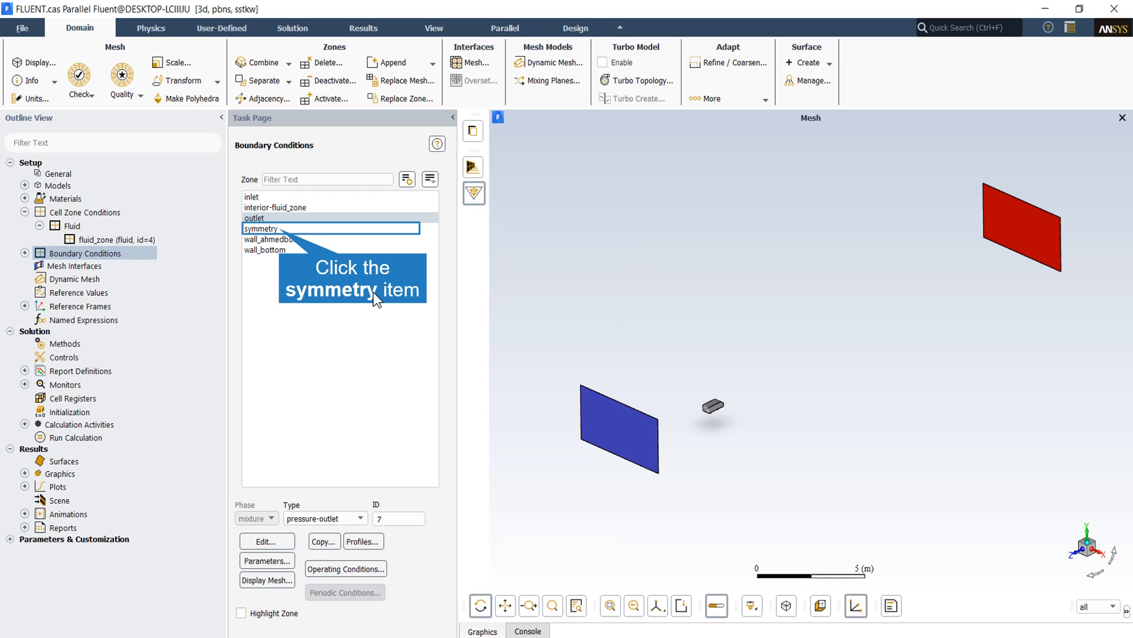
left_click(280, 231)
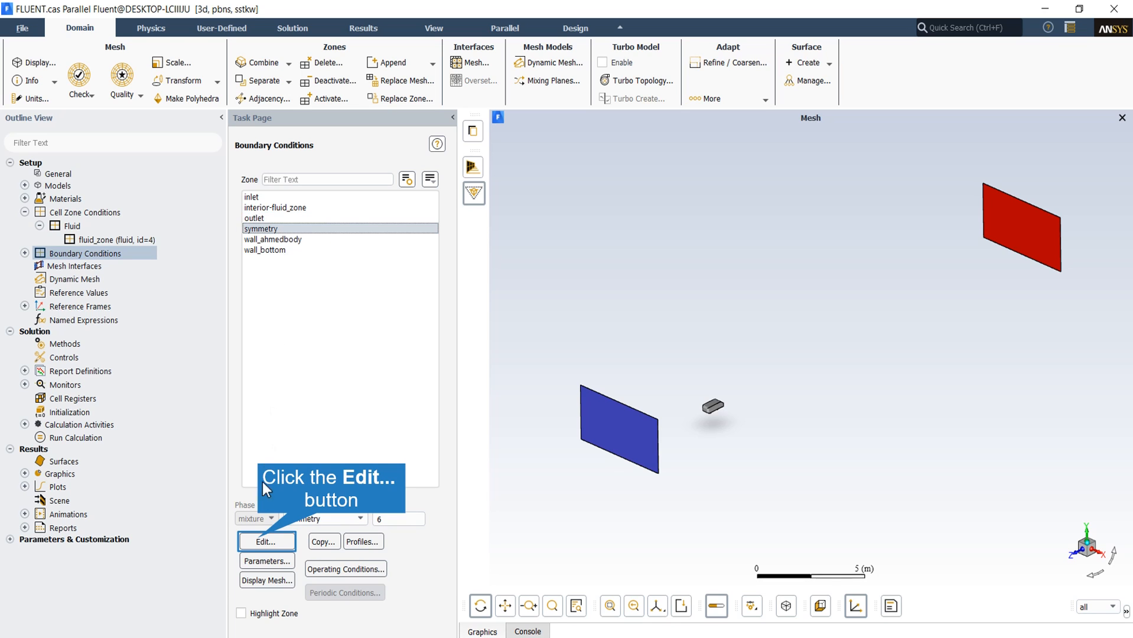
left_click(261, 539)
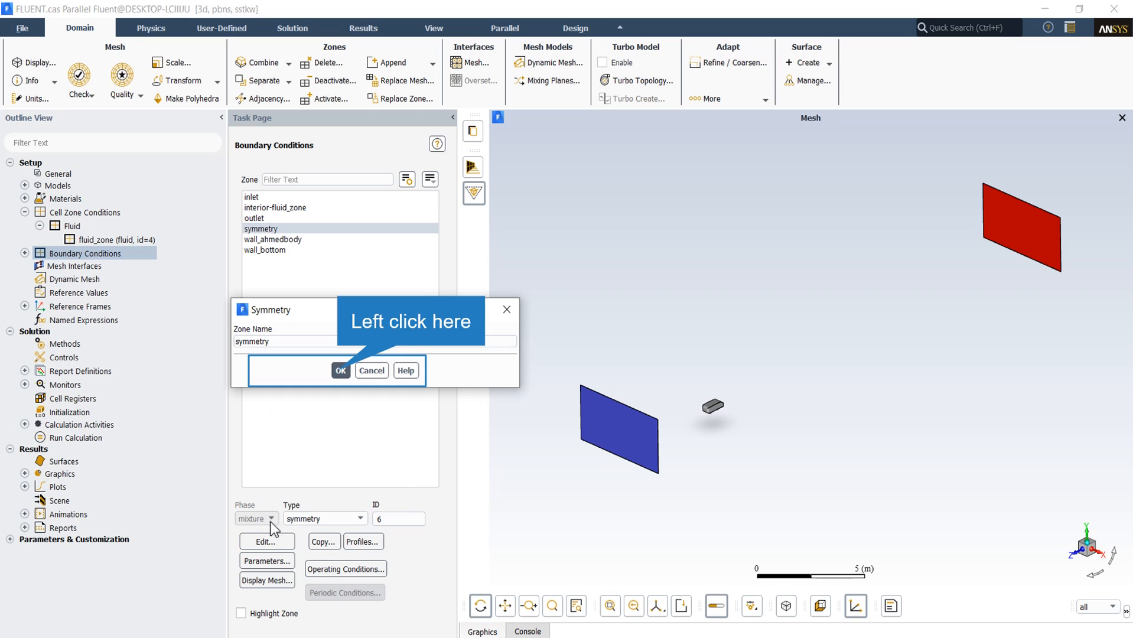
left_click(340, 371)
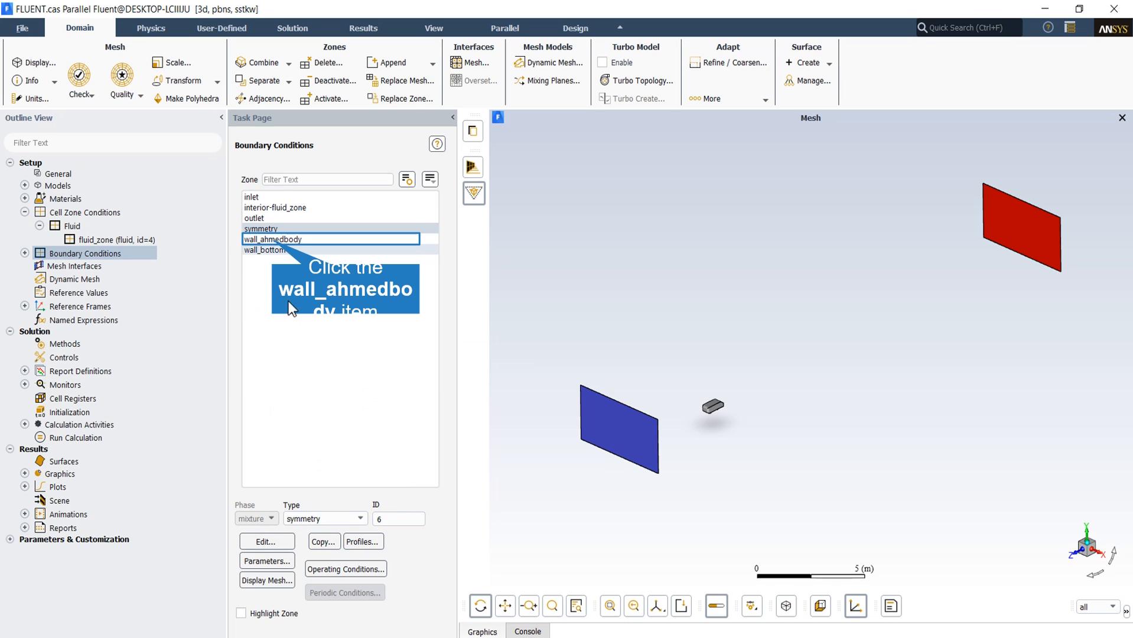
Review the wall motion, shear condition and roughness settings of wall_ahmedbody and wall_bottom, leaving both without edits
left_click(276, 239)
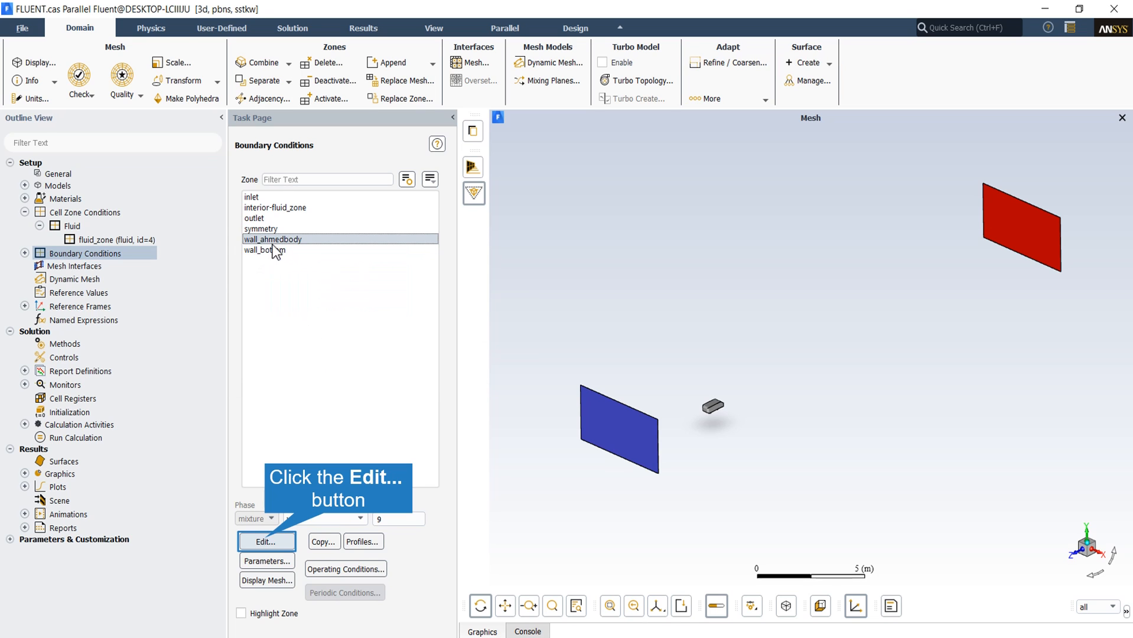
left_click(267, 541)
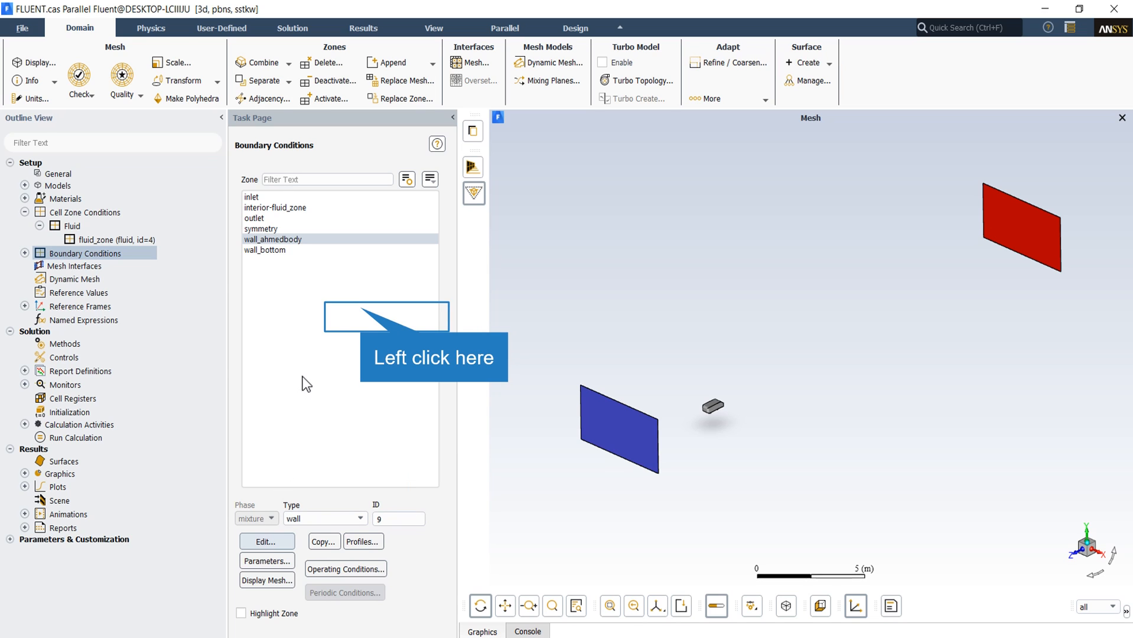
left_click(359, 316)
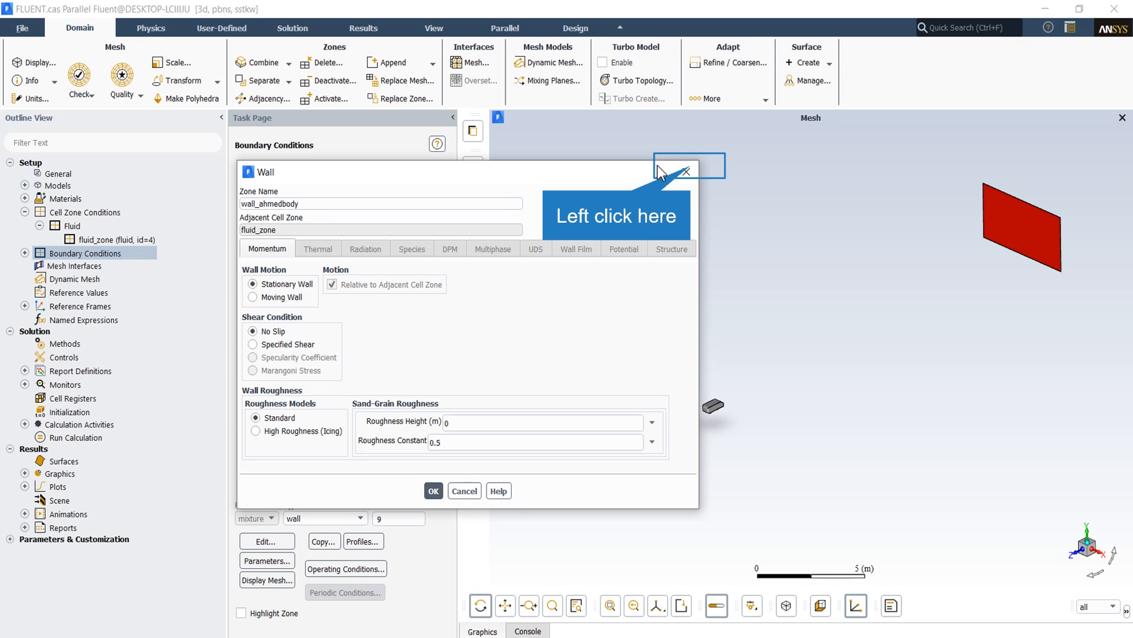
left_click(684, 174)
left_click(274, 250)
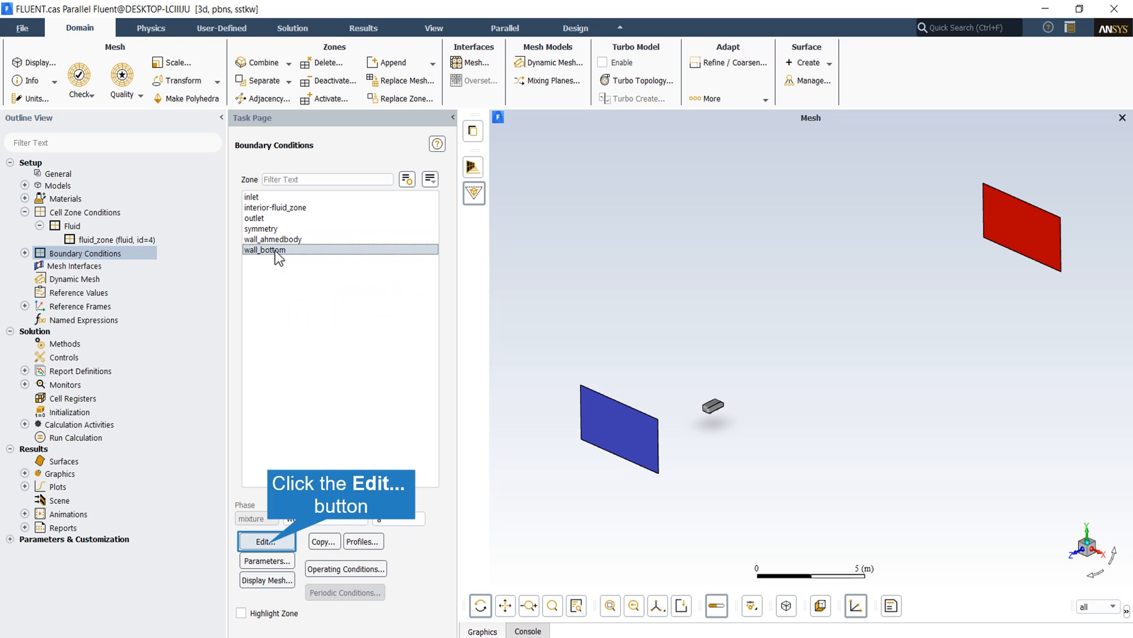
left_click(267, 540)
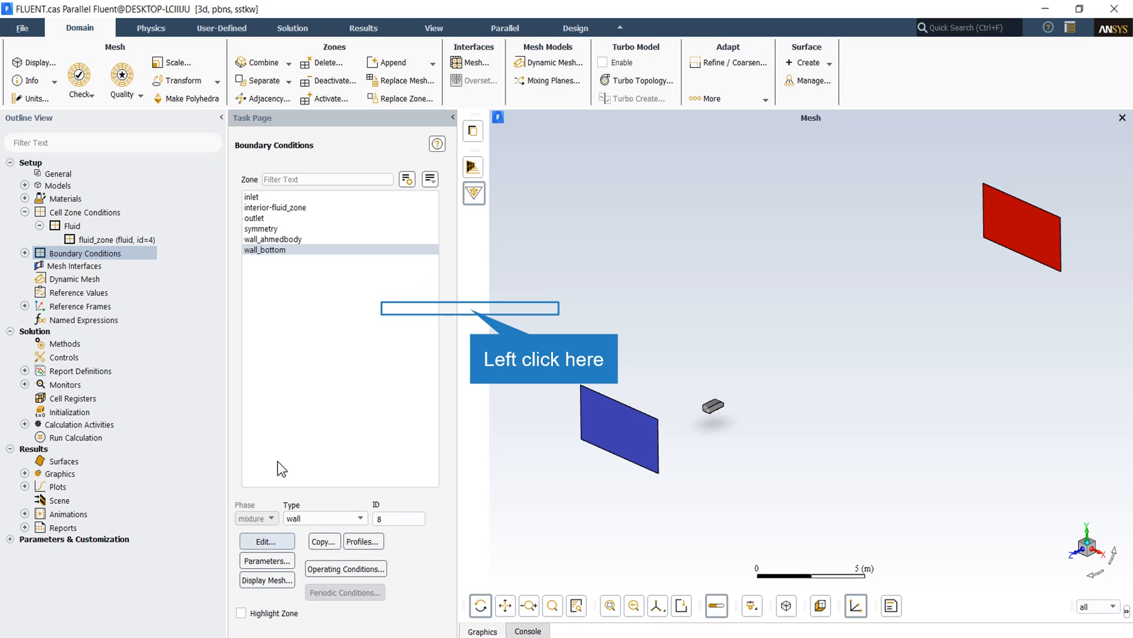
left_click(471, 307)
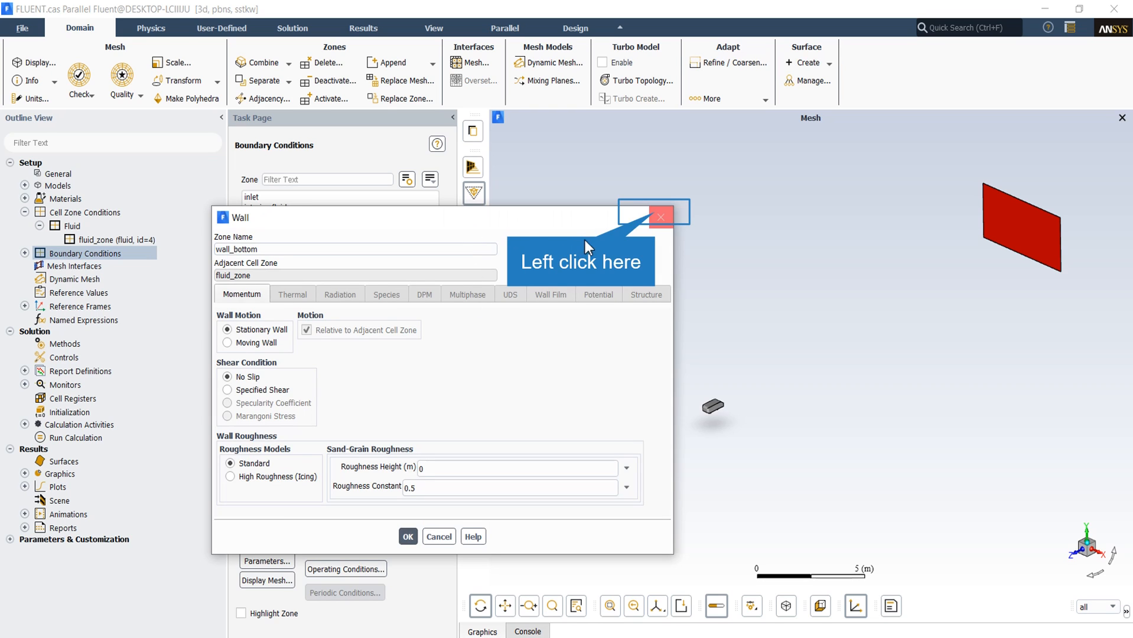
left_click(659, 217)
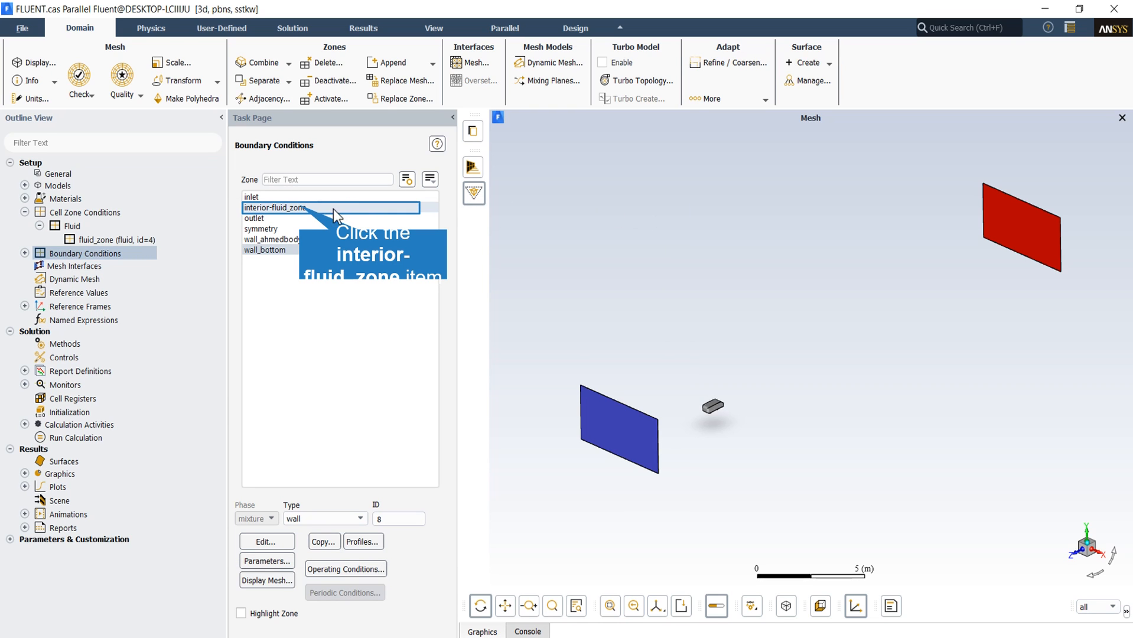
Check the boundary settings of interior-fluid_zone and accept them without edits
left_click(303, 211)
left_click(267, 542)
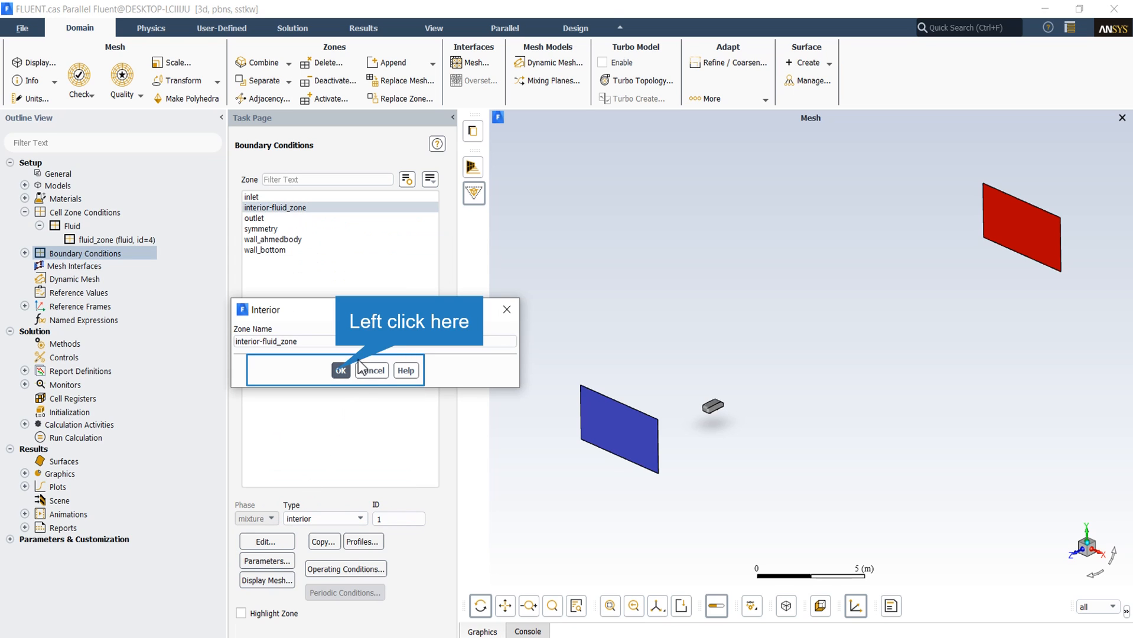
left_click(341, 370)
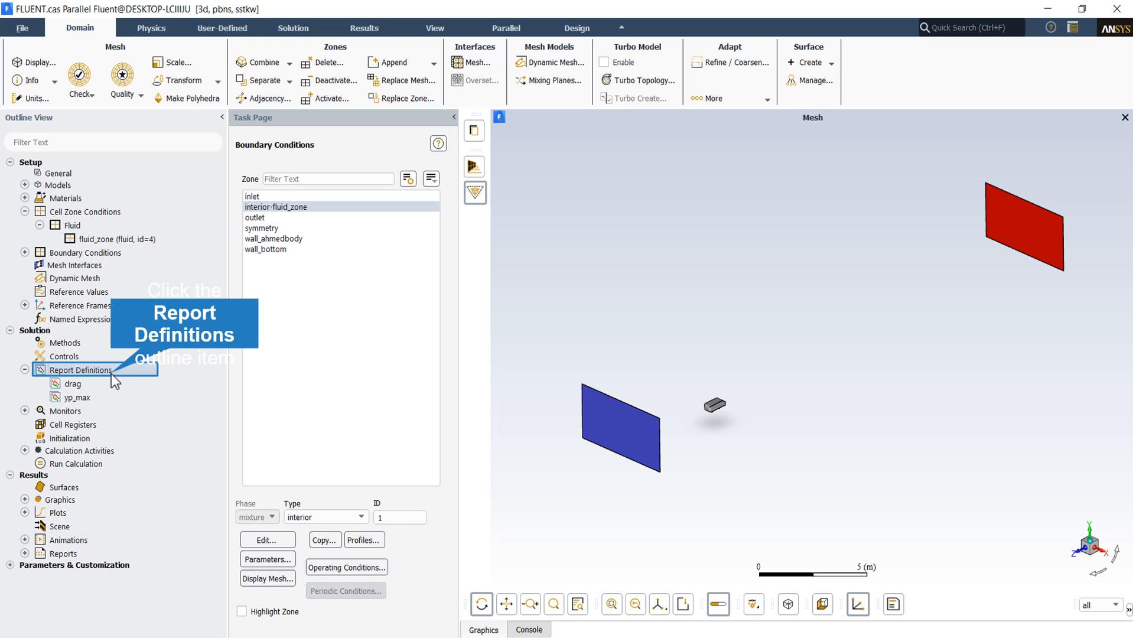
Review the existing report definitions and examine the force vector and wall zones of the drag report definition
double_click(110, 373)
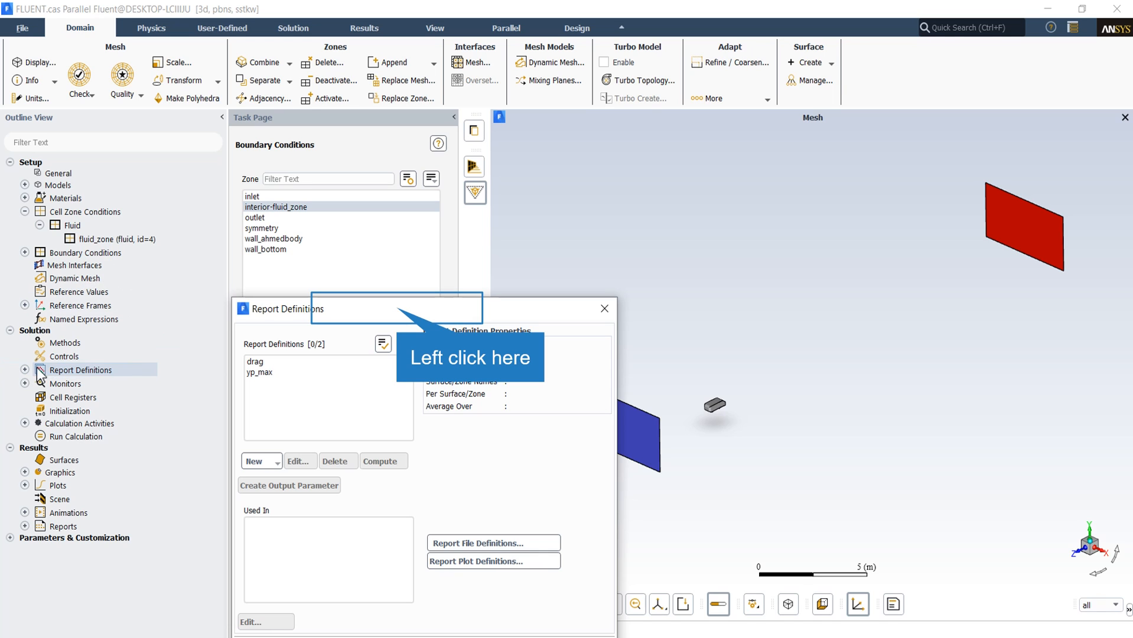
left_click(394, 309)
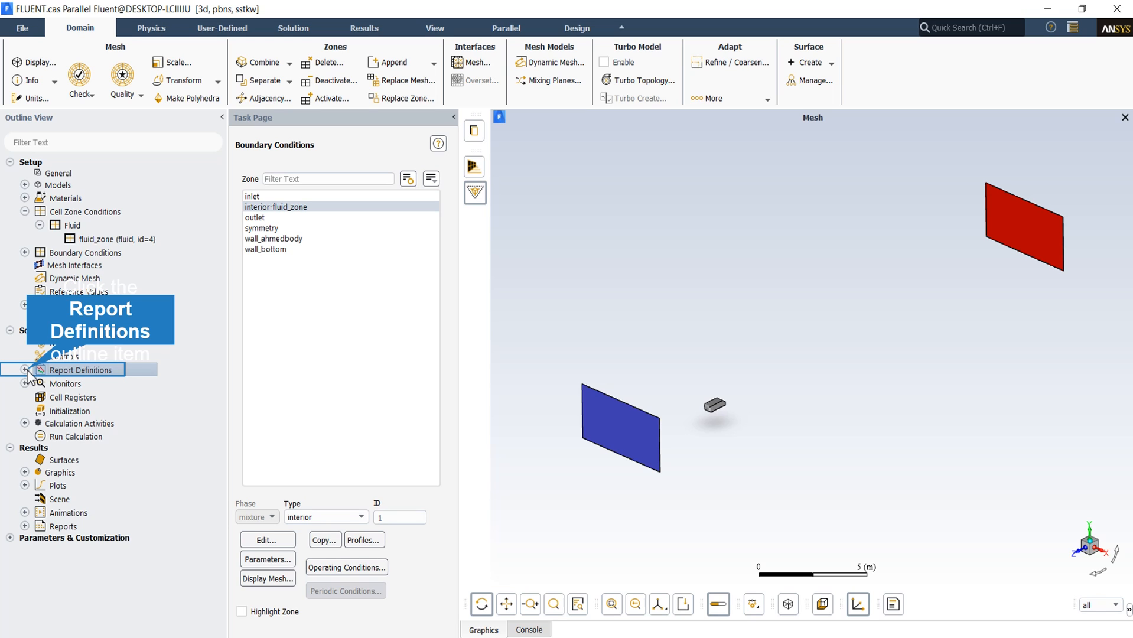
left_click(25, 370)
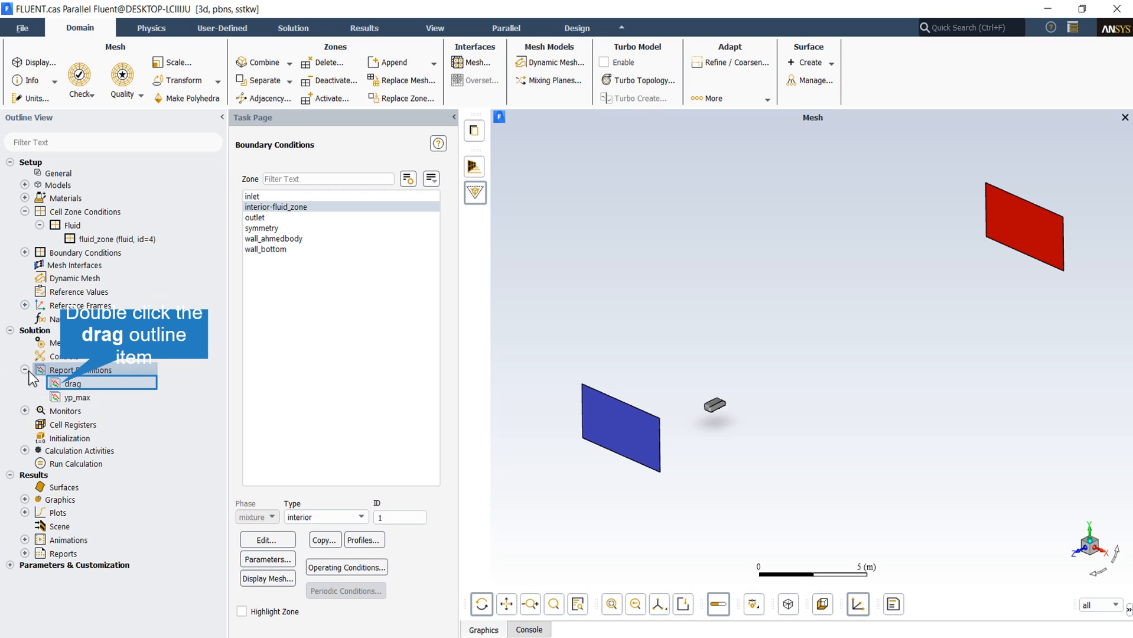
double_click(59, 383)
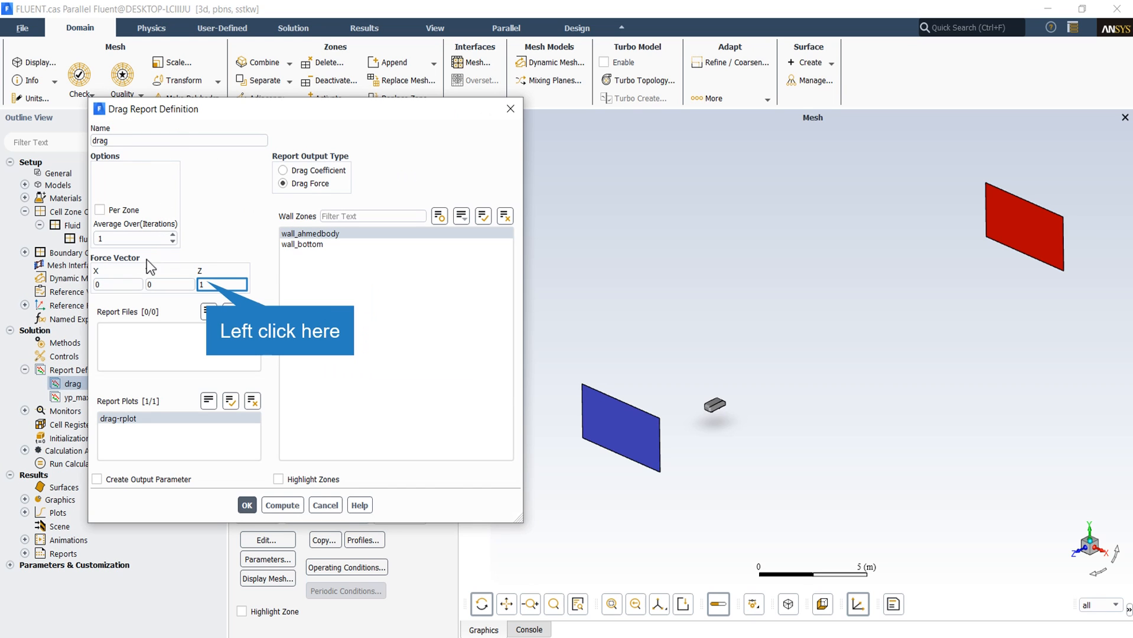
left_click(208, 284)
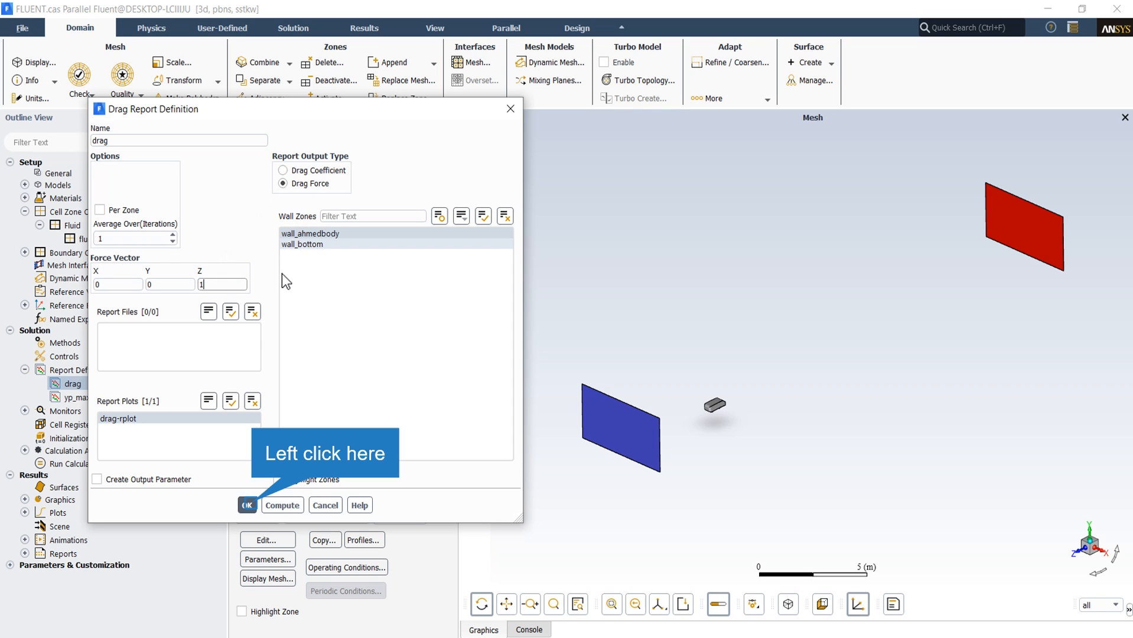
left_click(247, 505)
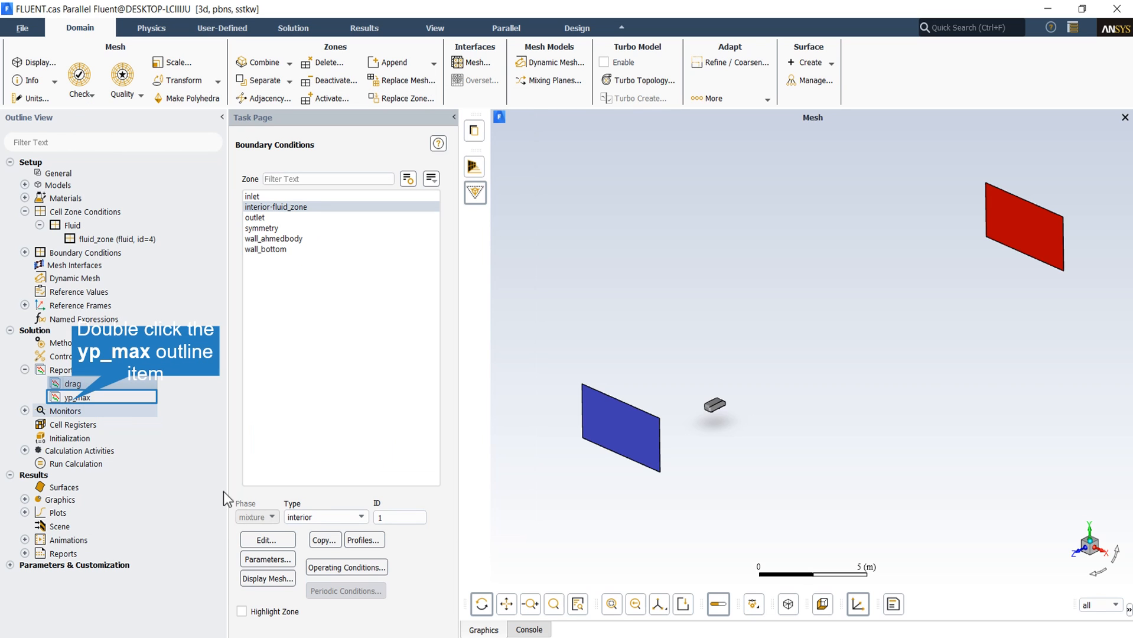
Examine the report type, field variable and surfaces of the yp_max surface report definition, and accept it without edits
double_click(72, 398)
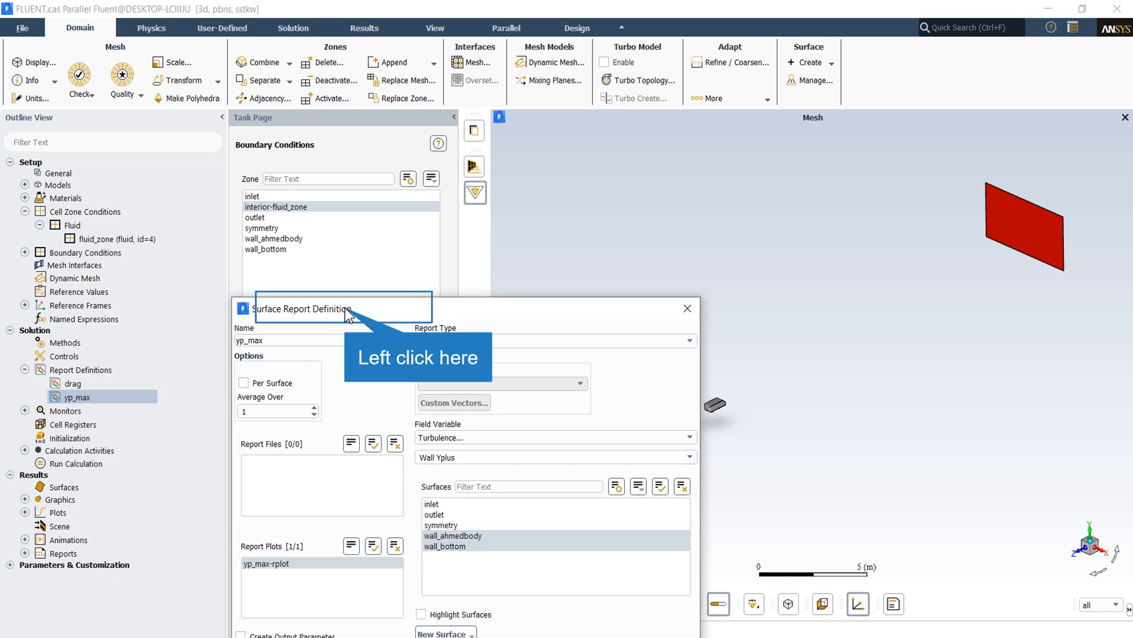
left_click_drag(345, 308, 193, 87)
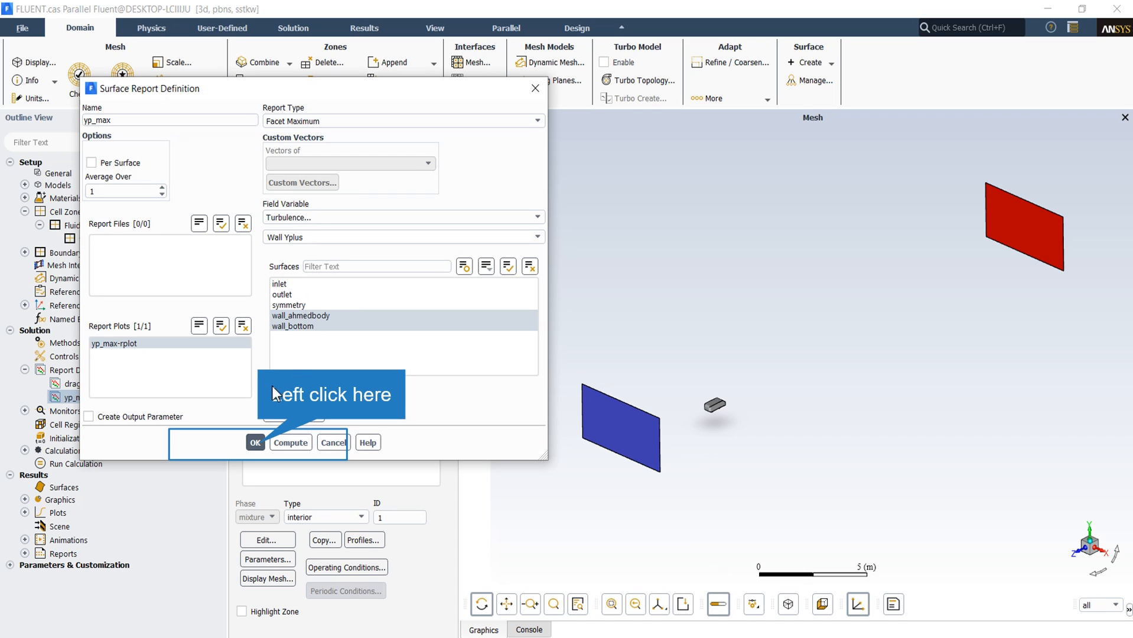
left_click(257, 444)
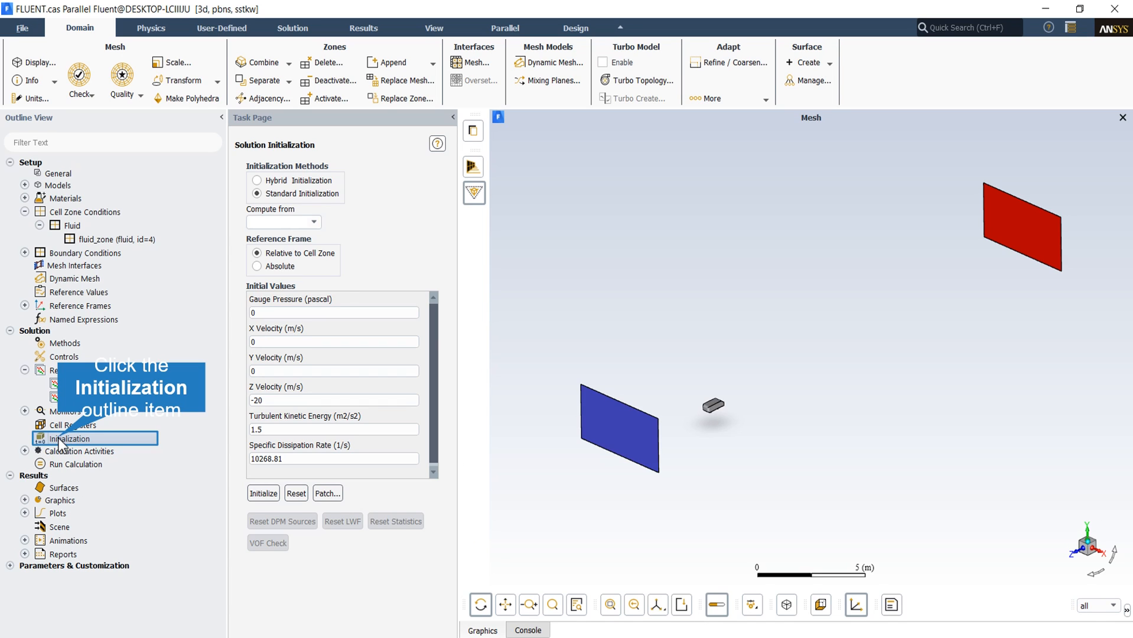
Compute the initial values for the standard solution initialization from the inlet
left_click(65, 439)
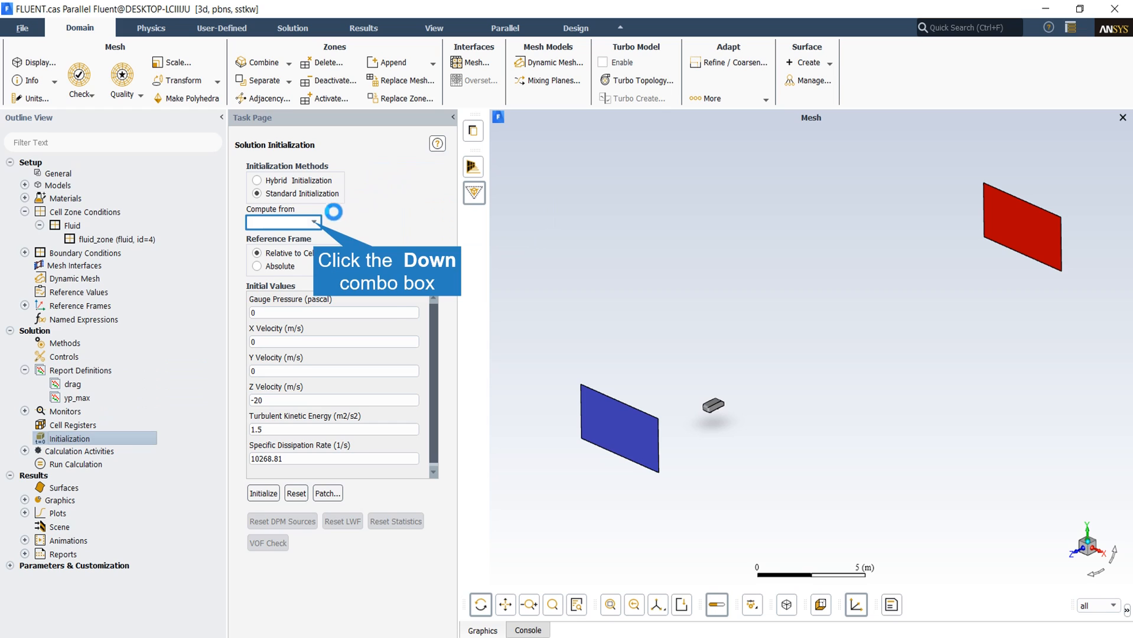
left_click(314, 222)
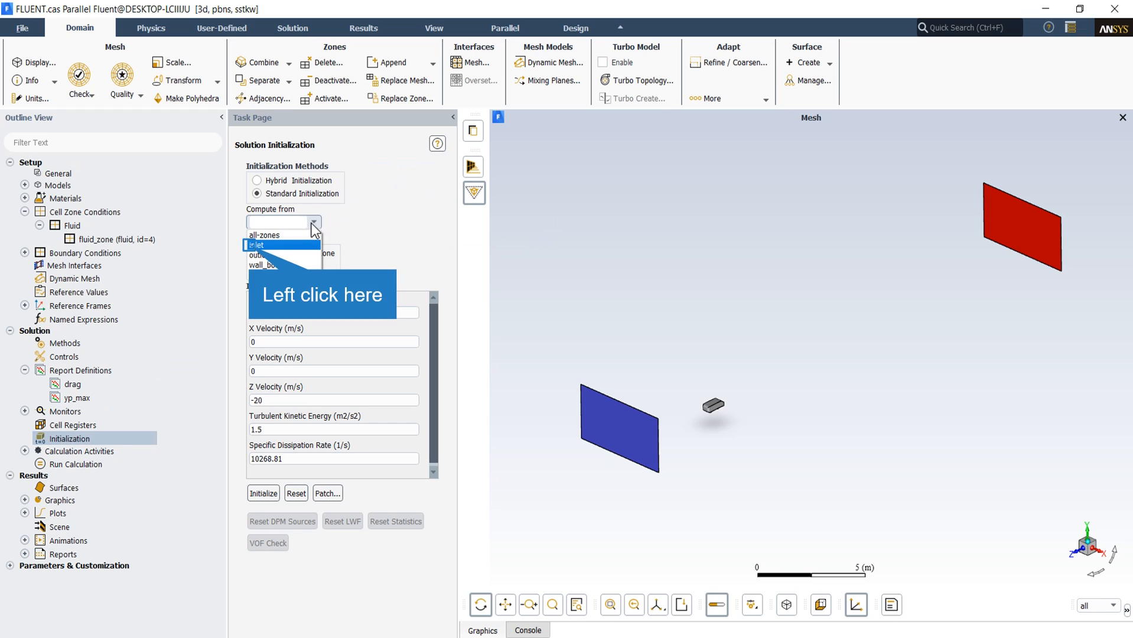
left_click(254, 247)
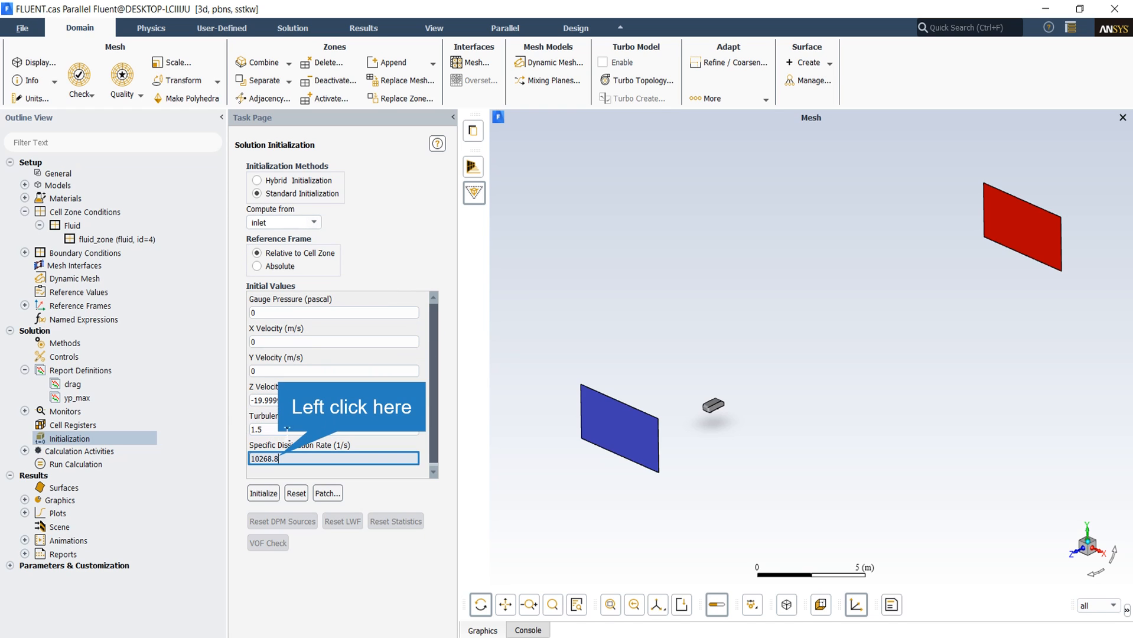
left_click(283, 459)
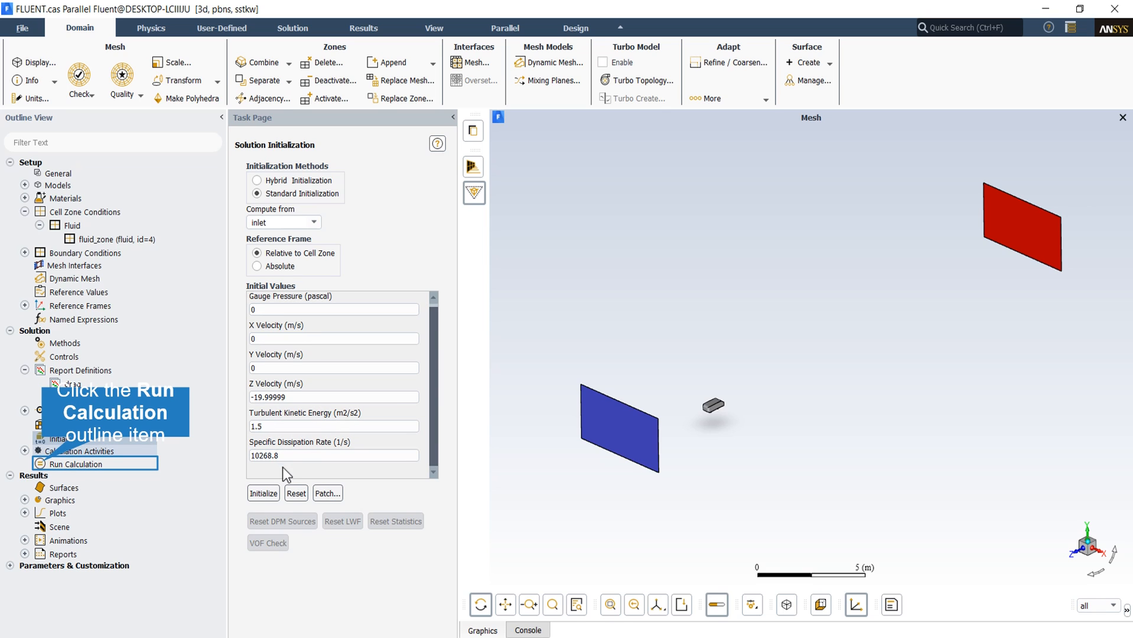
Check the number of iterations in the run calculation settings and start the calculation with 1000 iterations
left_click(40, 463)
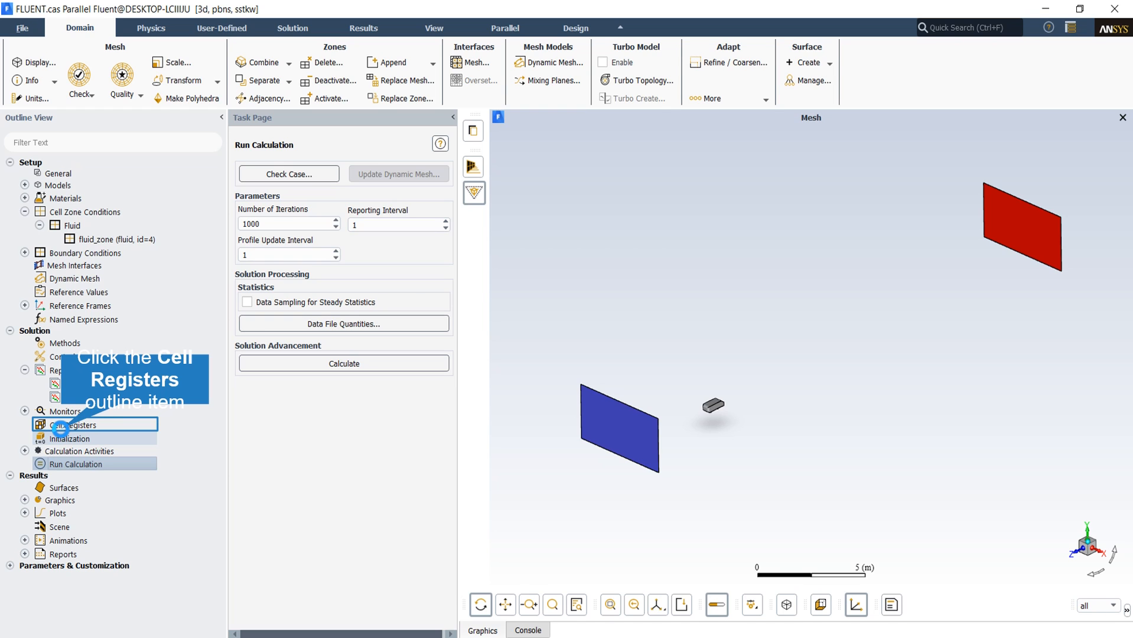
left_click(60, 429)
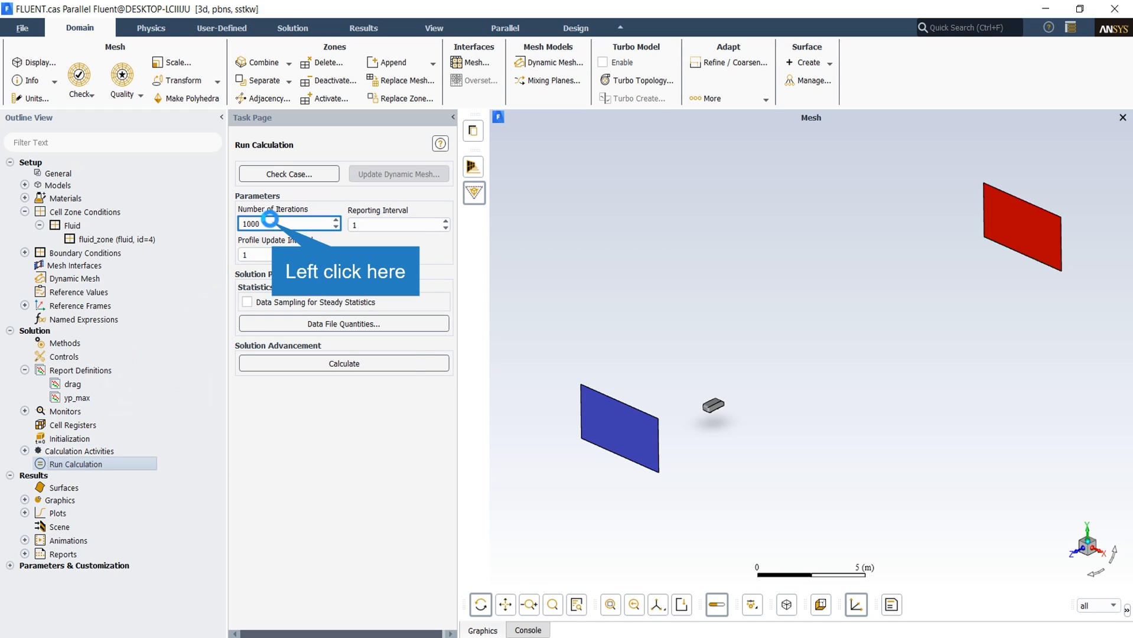
left_click(270, 224)
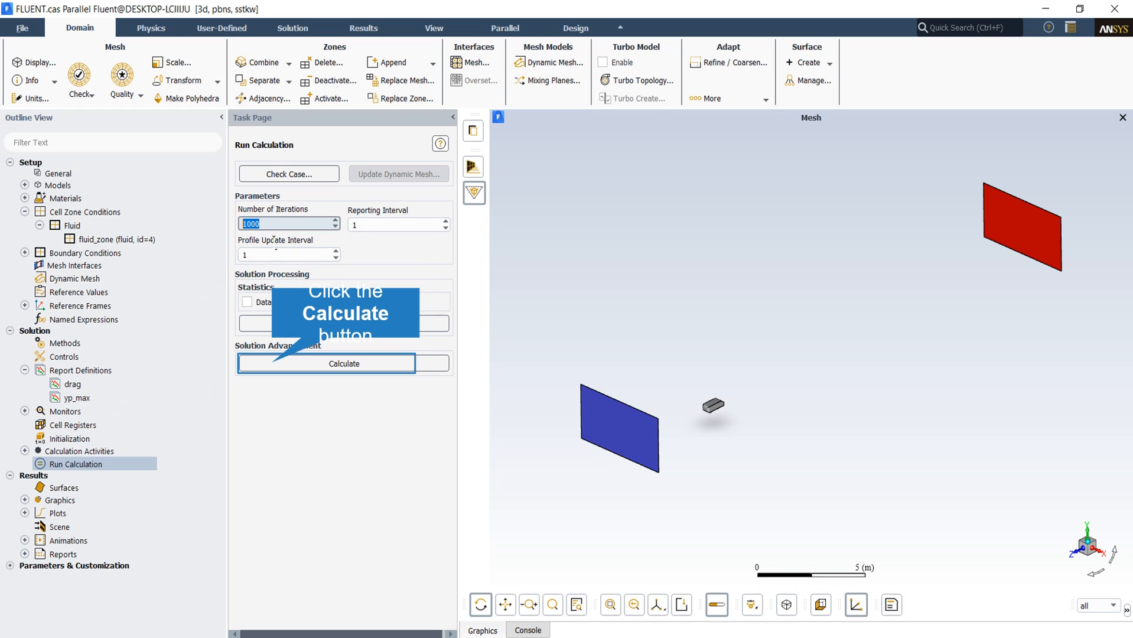
left_click(273, 364)
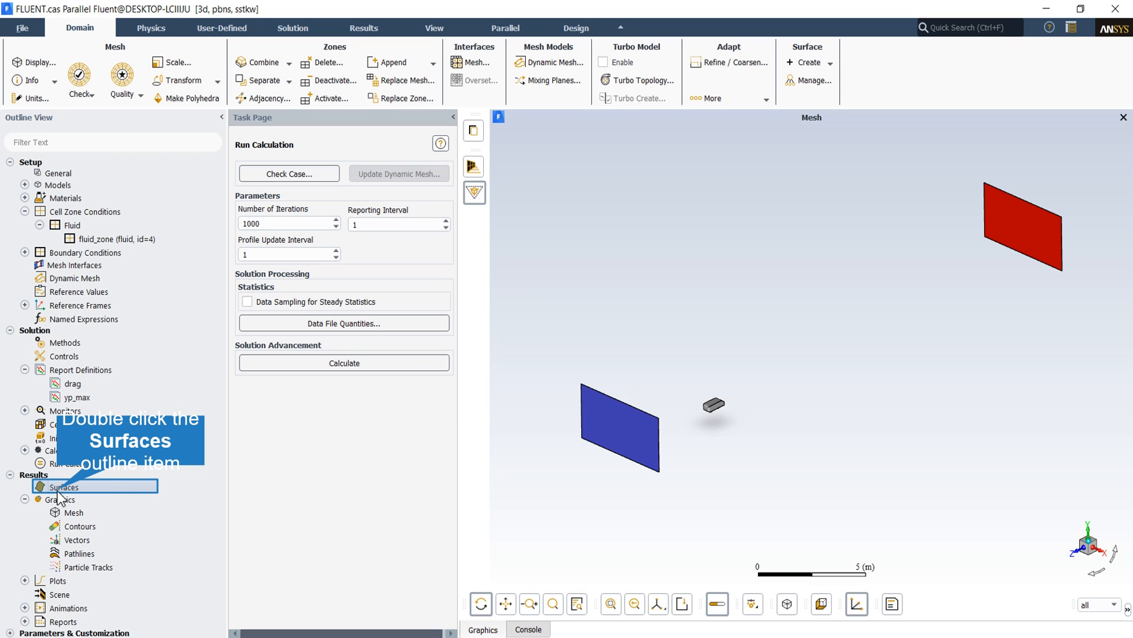
Create a plane surface with the YZ Plane method at X = 0 m
double_click(59, 488)
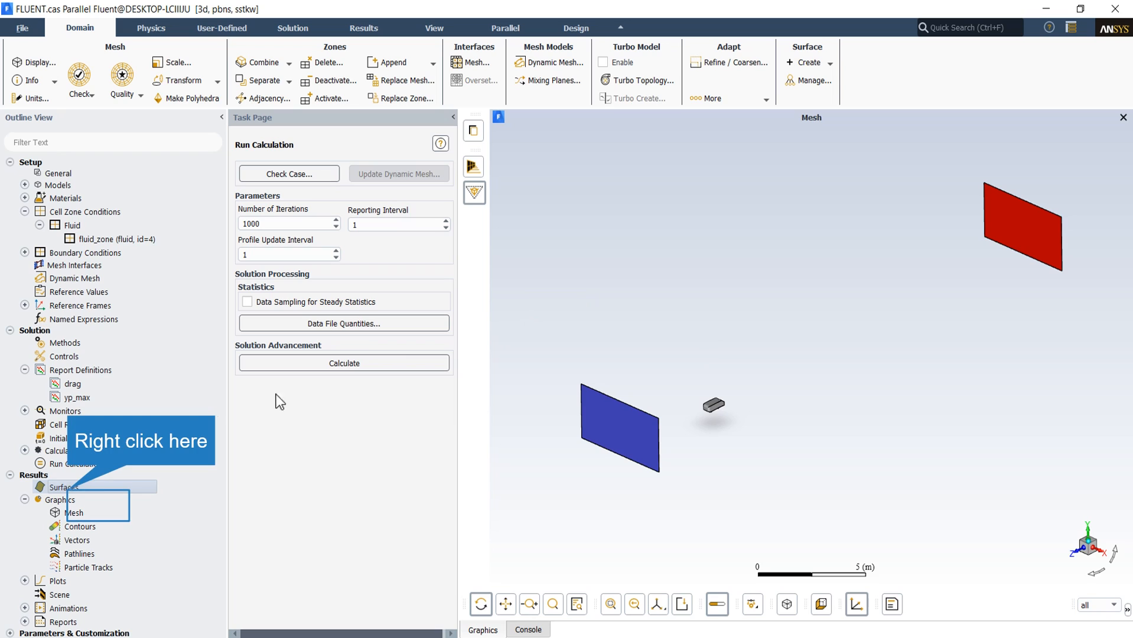
right_click(69, 492)
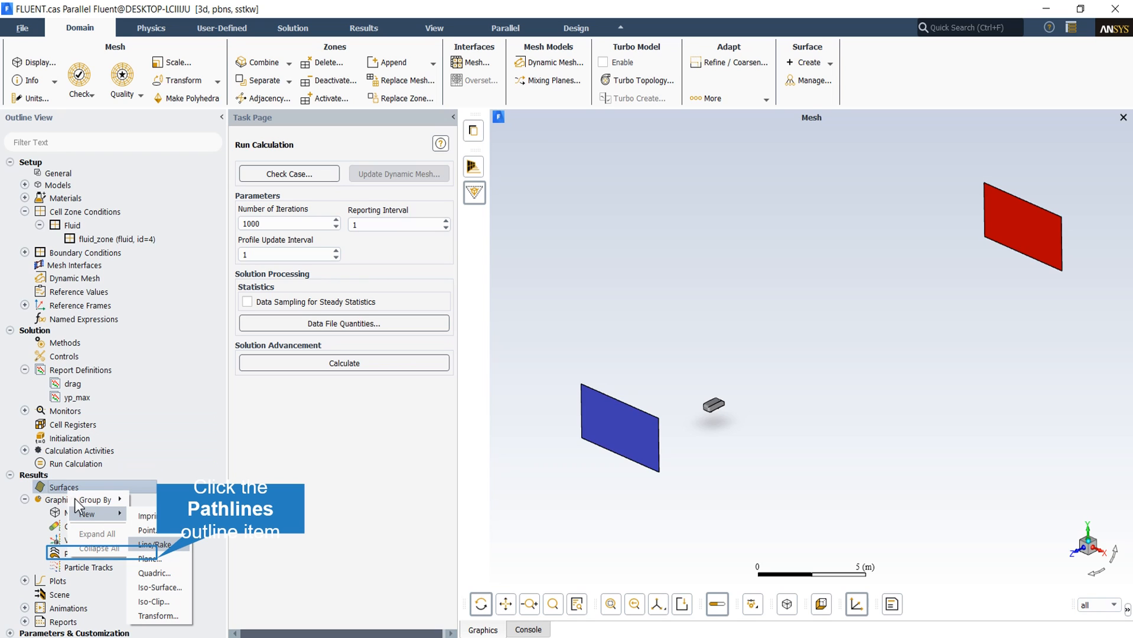
left_click(148, 558)
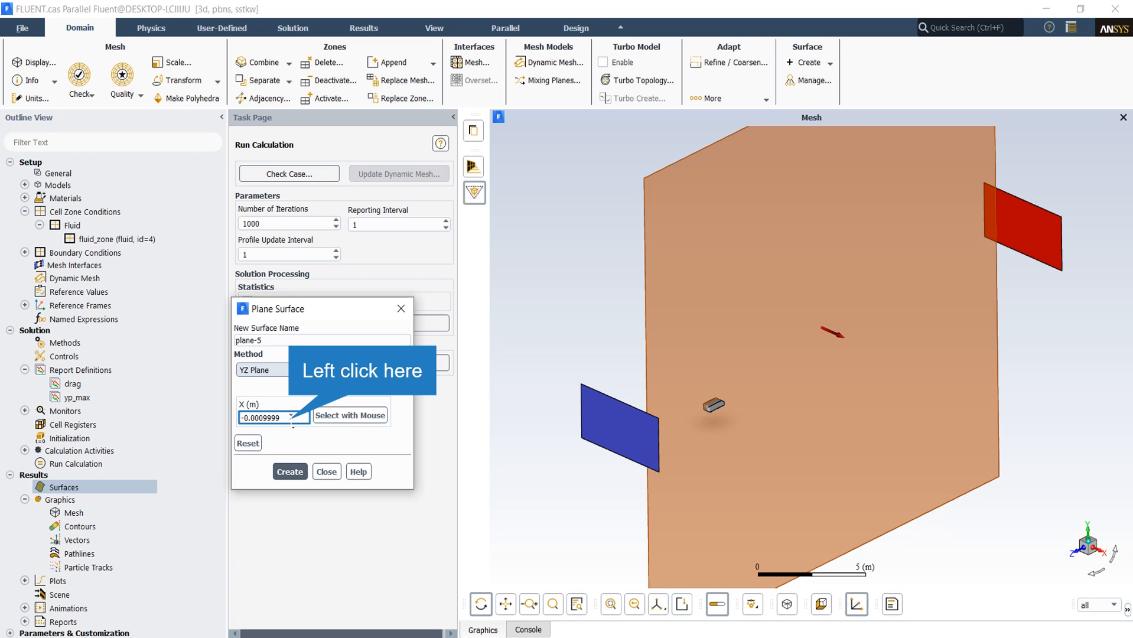
left_click_drag(292, 420, 133, 419)
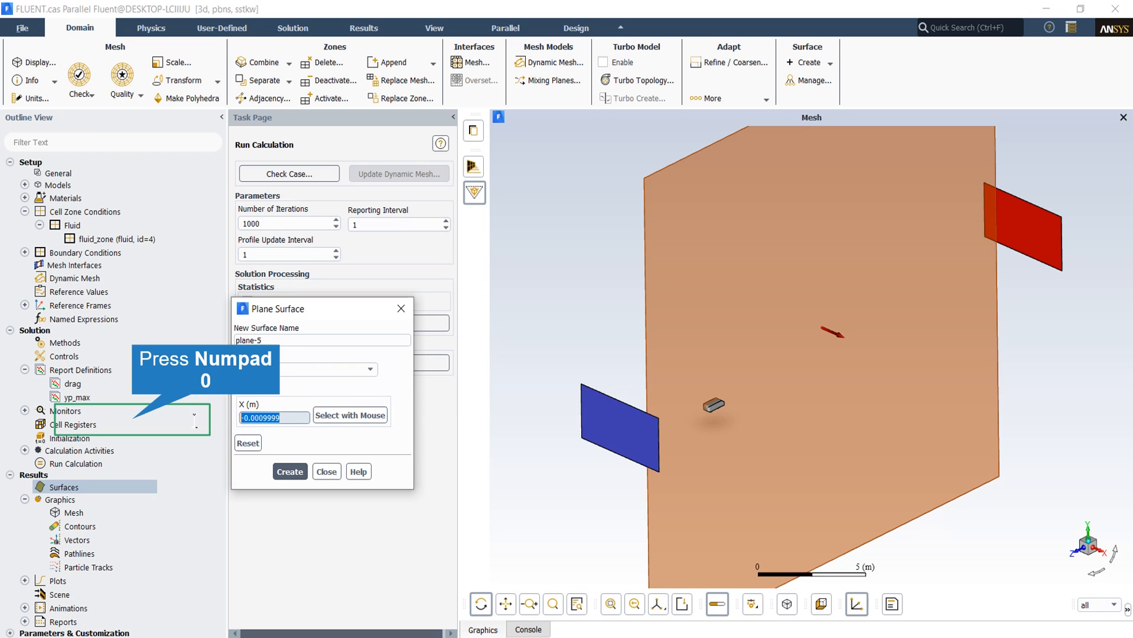
type("0")
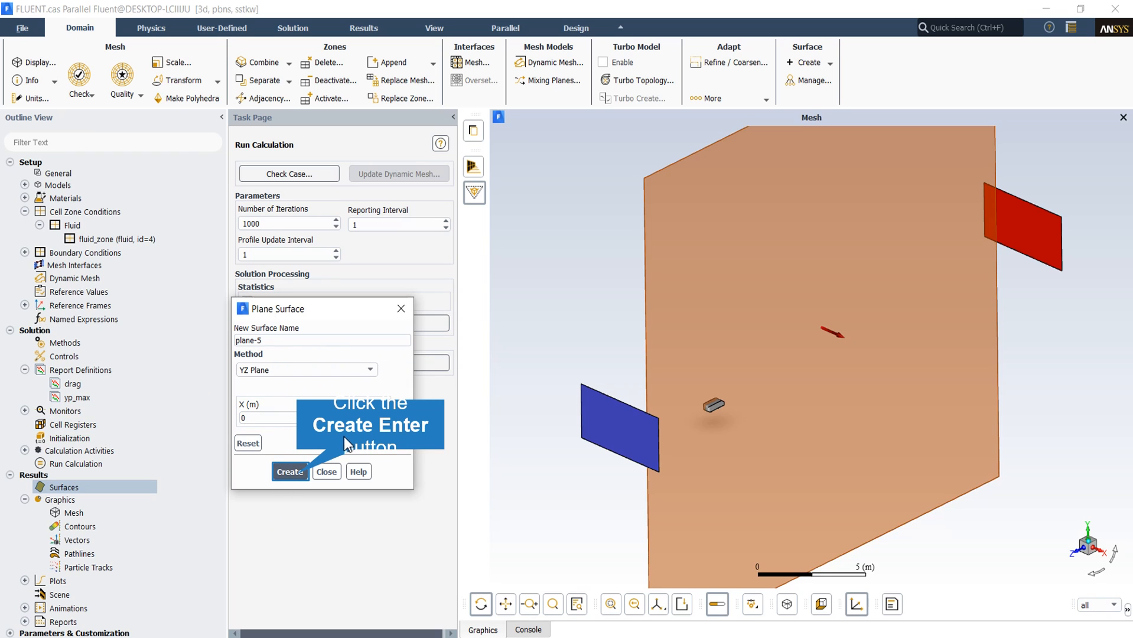
left_click(300, 473)
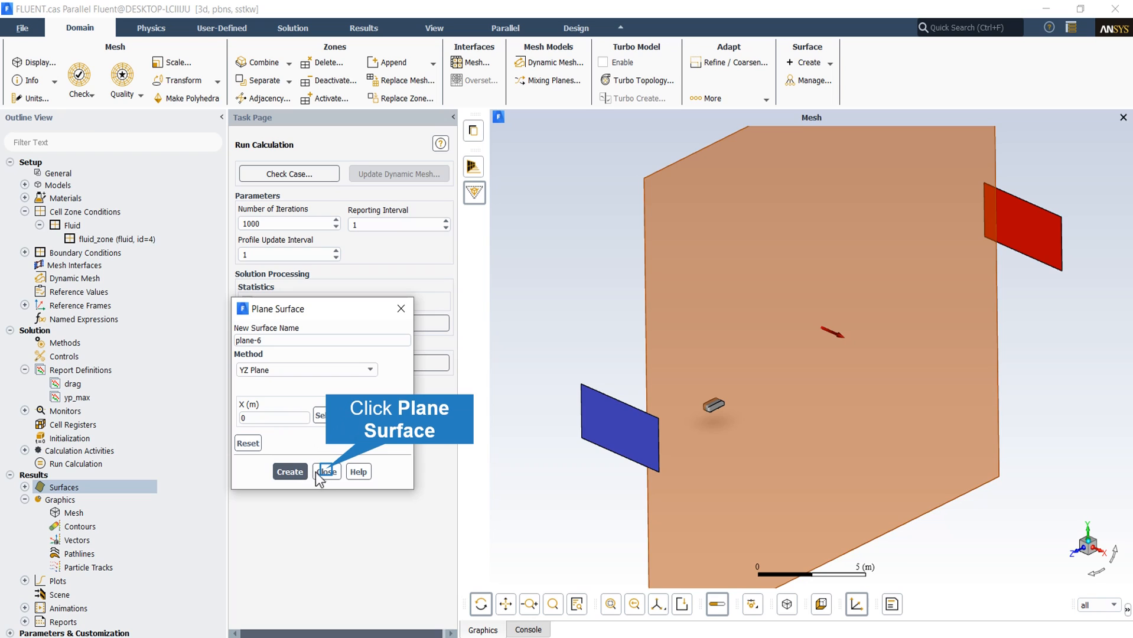
left_click(326, 471)
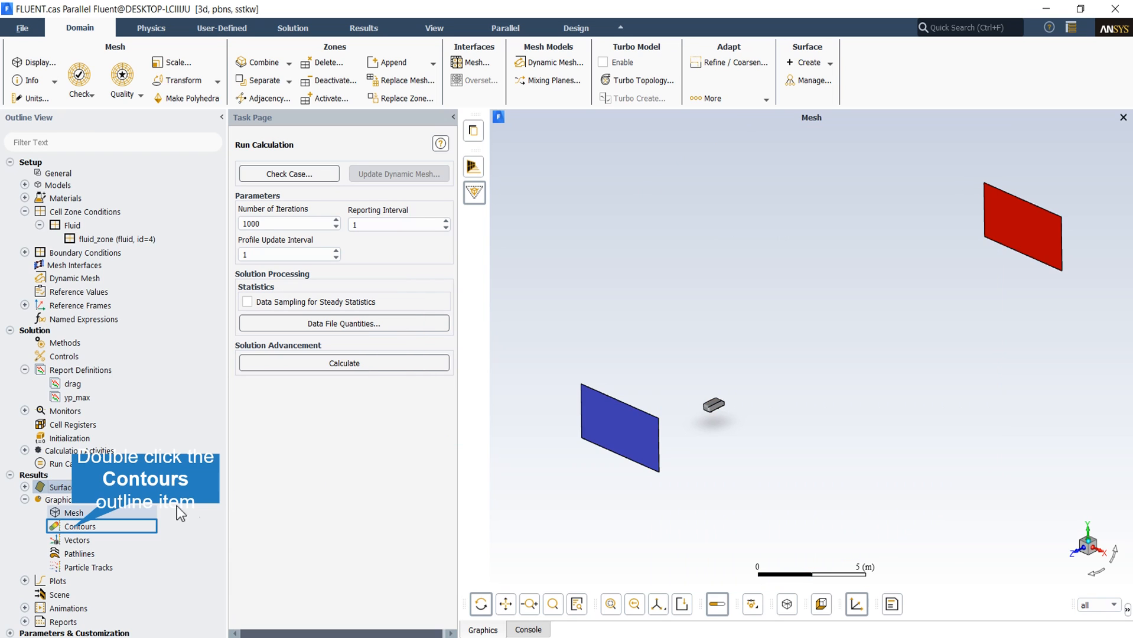
Create a filled static pressure contour on the plane-5 surface and display it
double_click(73, 530)
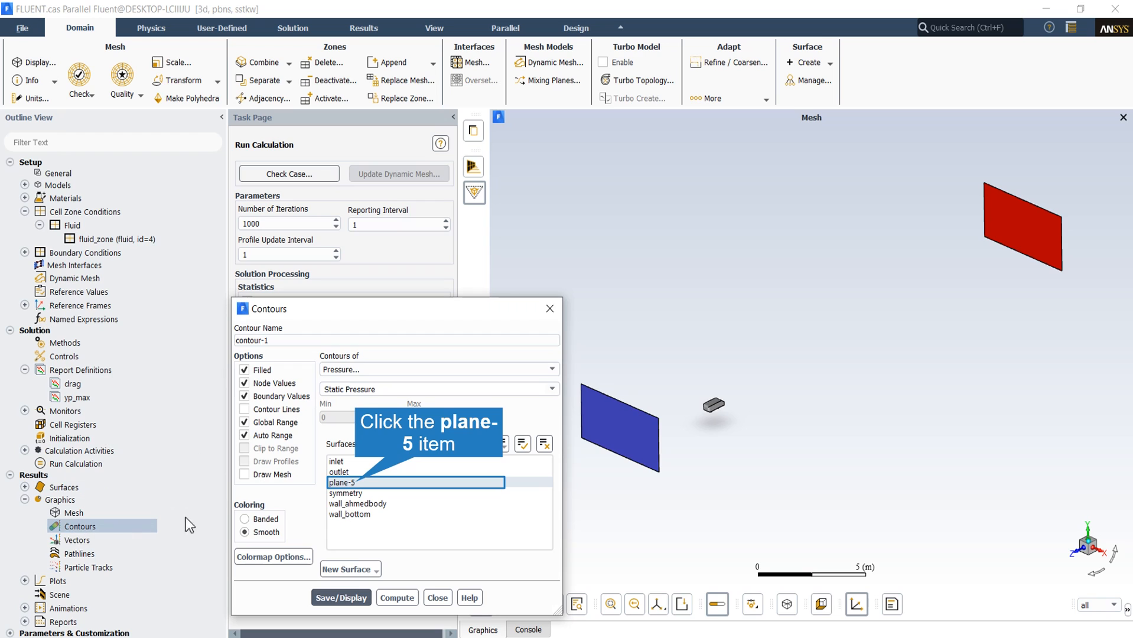
left_click(355, 483)
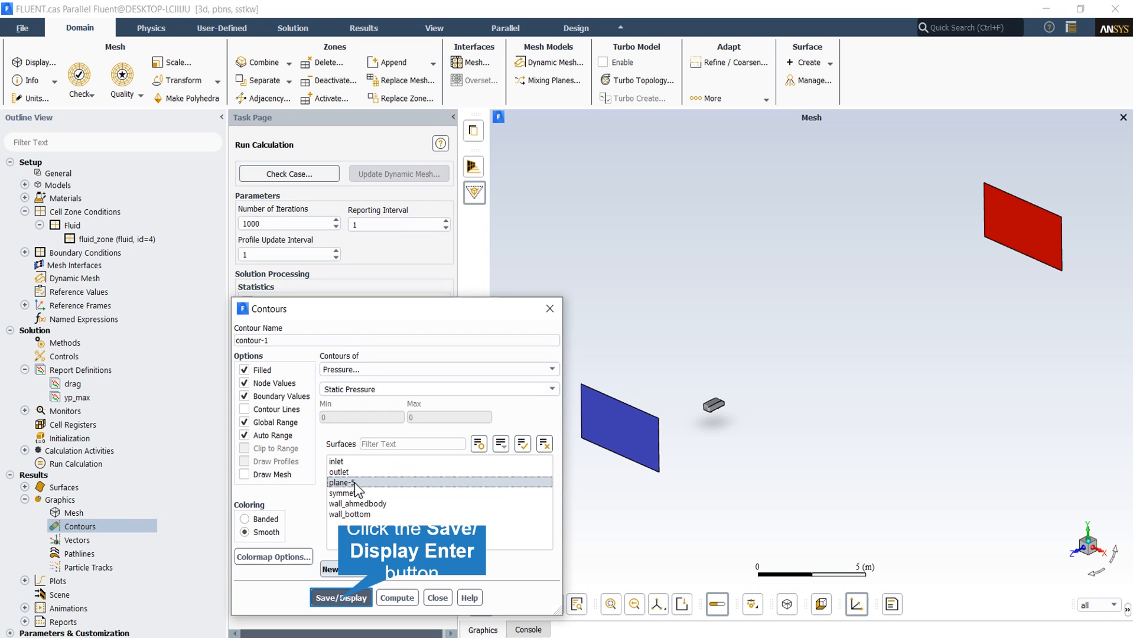
left_click(342, 597)
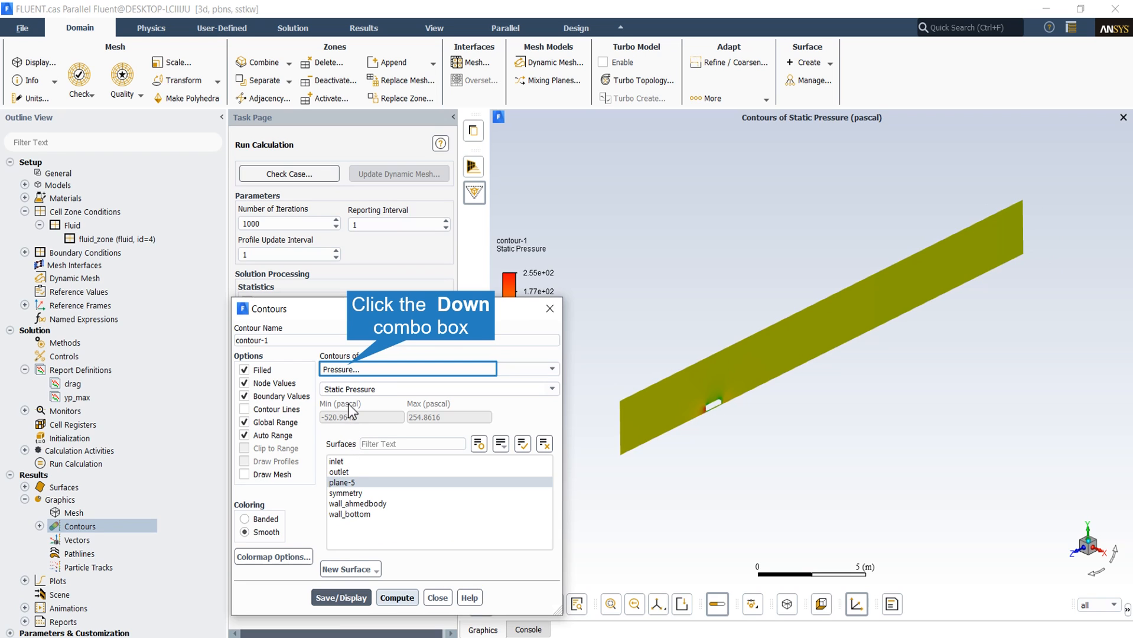
Change the plane-5 contour to velocity magnitude, turn off Global Range and redisplay it
left_click(346, 370)
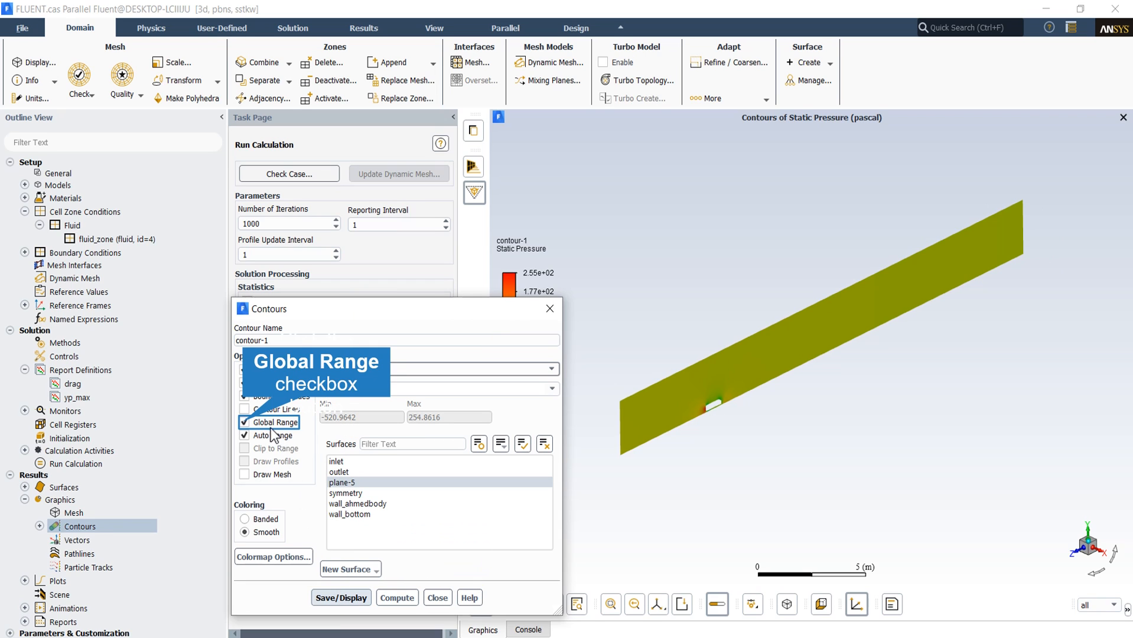
left_click(244, 422)
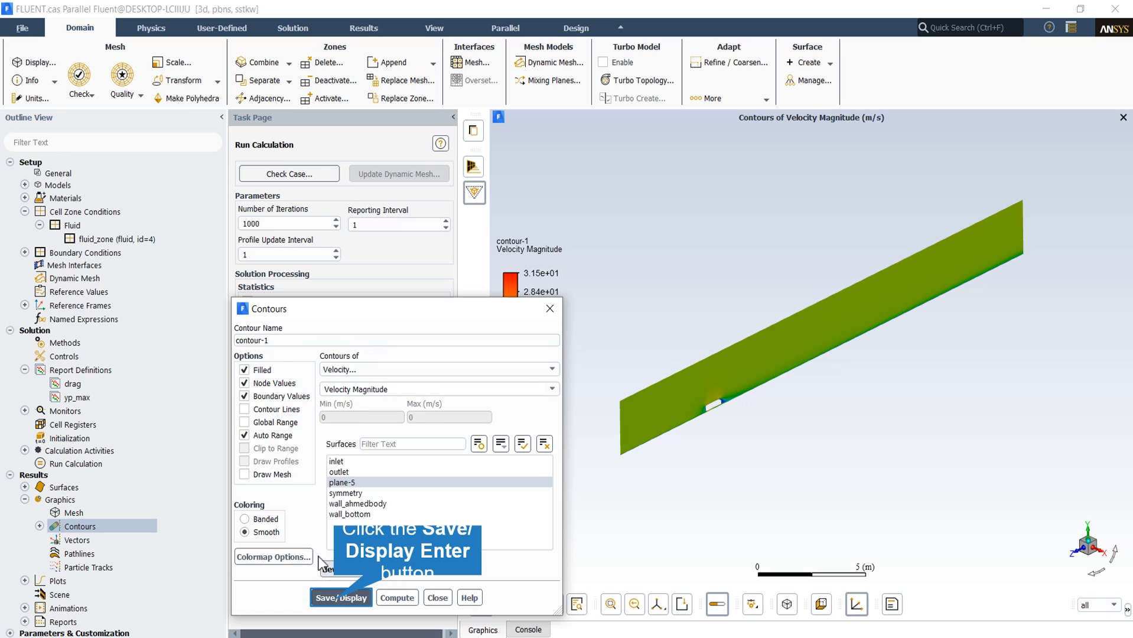
left_click(341, 597)
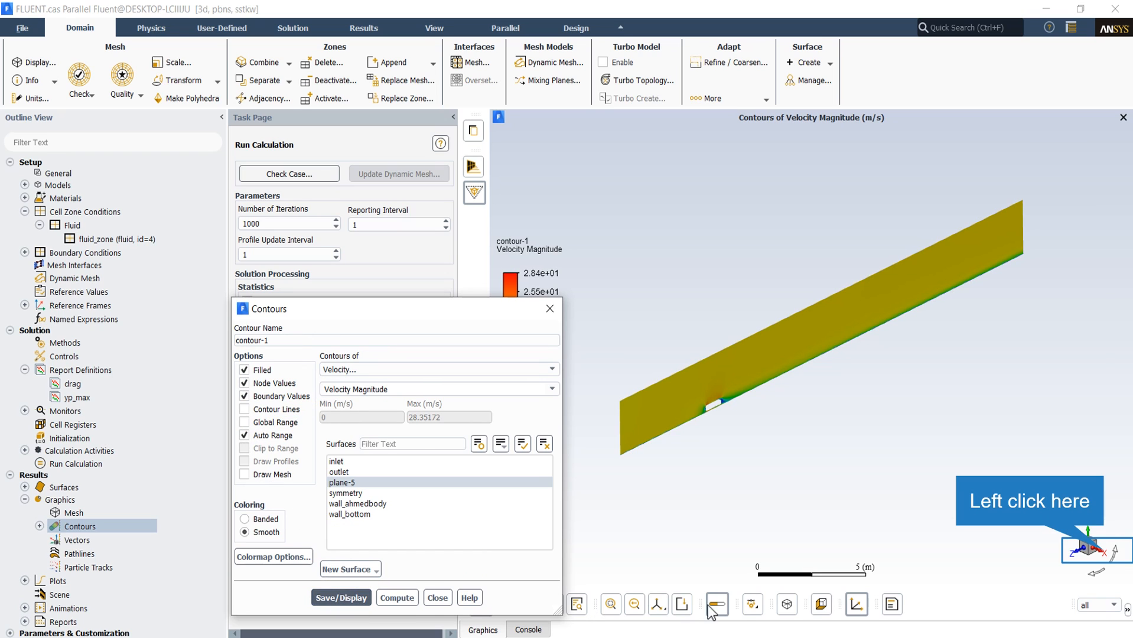
Examine the velocity magnitude contour around the Ahmed body and its wake in side view against the colour scale, and close the contour settings
left_click(1096, 547)
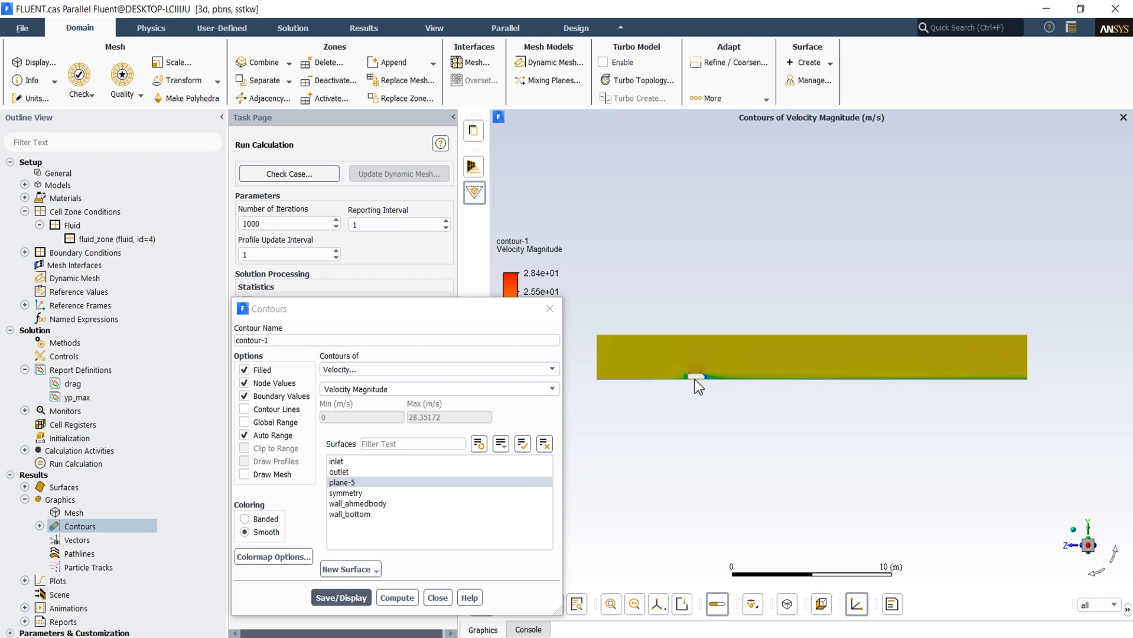
scroll(694, 379, "up", 10)
scroll(843, 503, "up", 2)
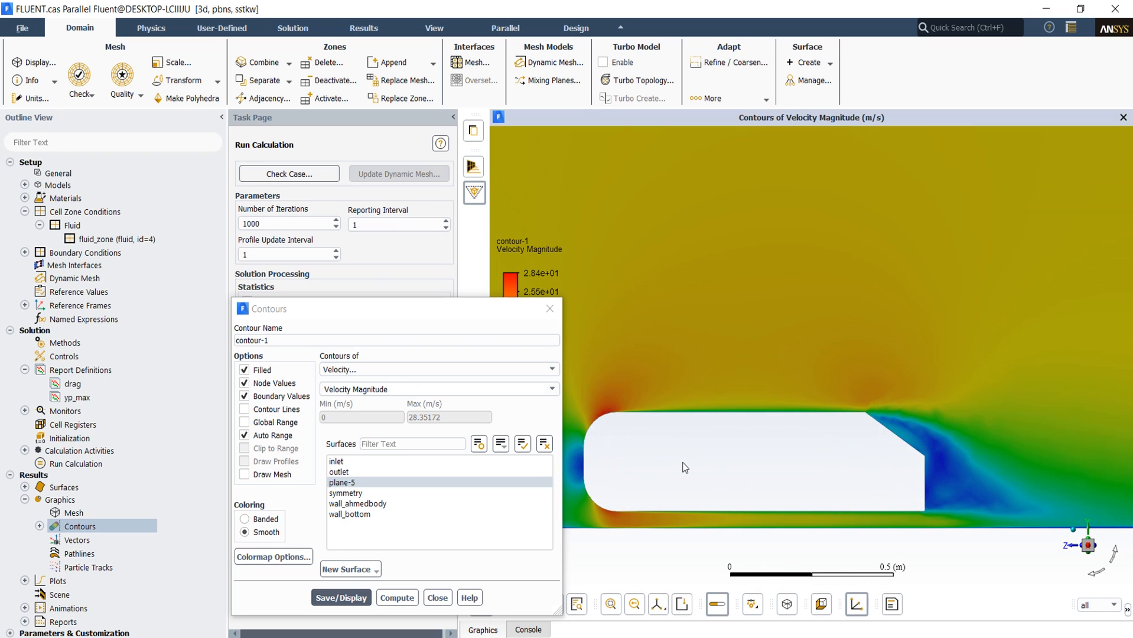
scroll(972, 477, "down", 5)
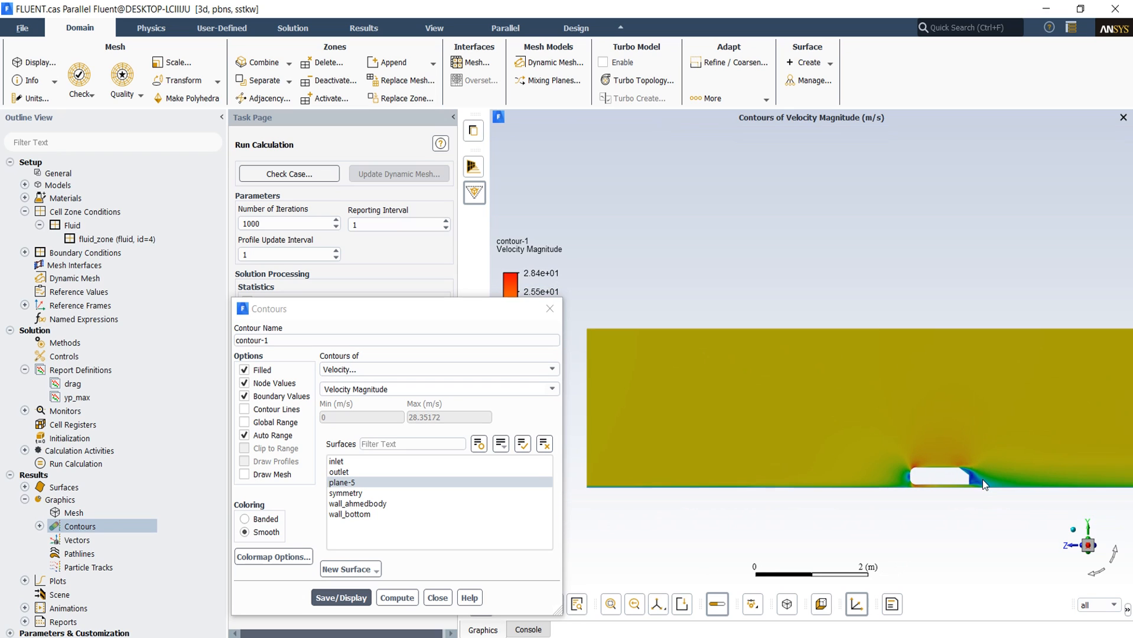
left_click_drag(436, 314, 432, 315)
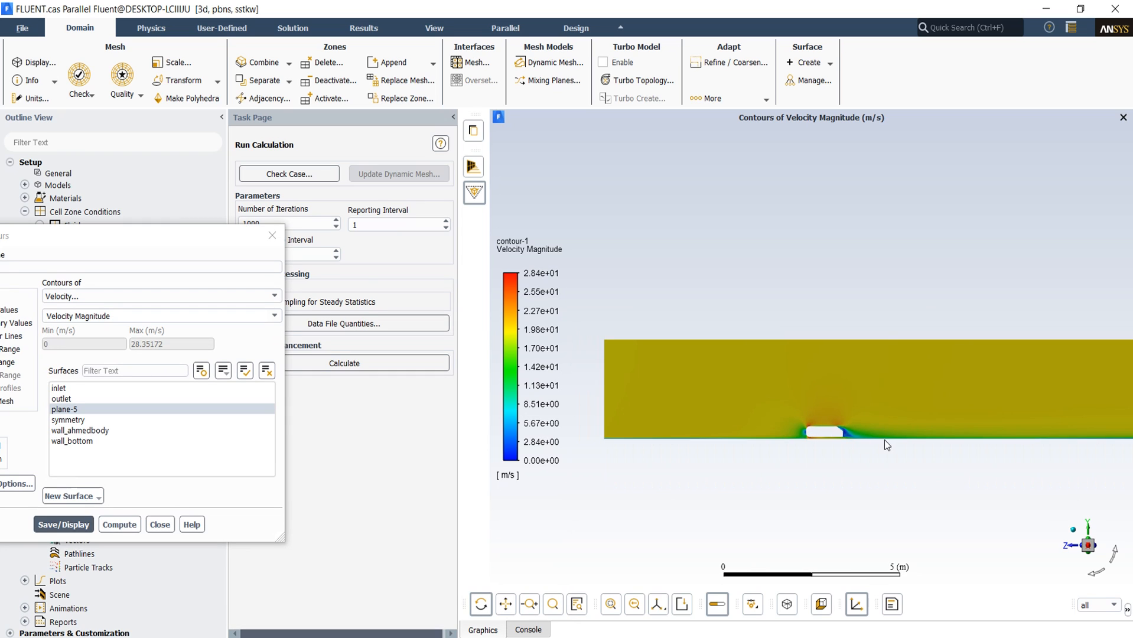
scroll(827, 423, "down", 4)
middle_click_drag(884, 440, 707, 400)
left_click_drag(170, 238, 313, 236)
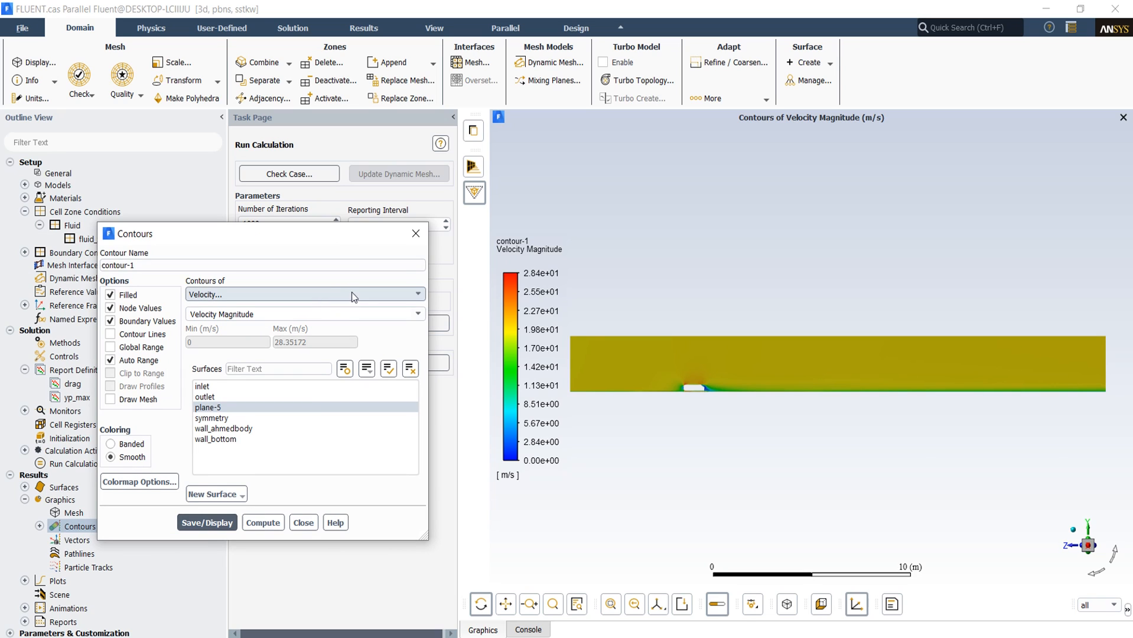
left_click(425, 234)
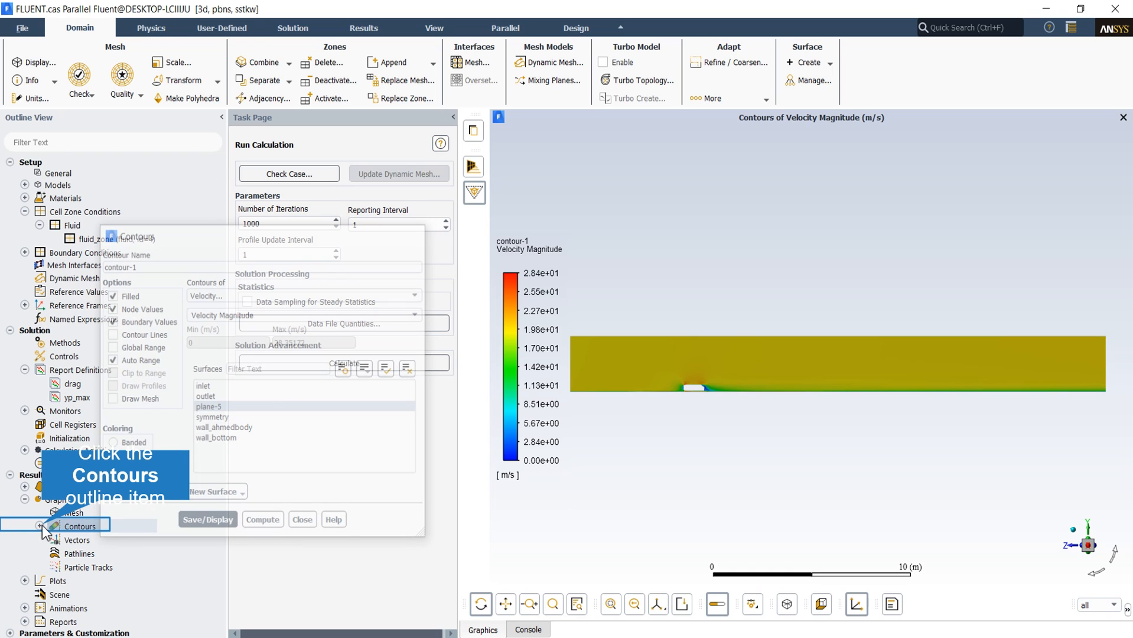
Create a second contour showing static pressure on the wall_ahmedbody surface and display it
double_click(88, 527)
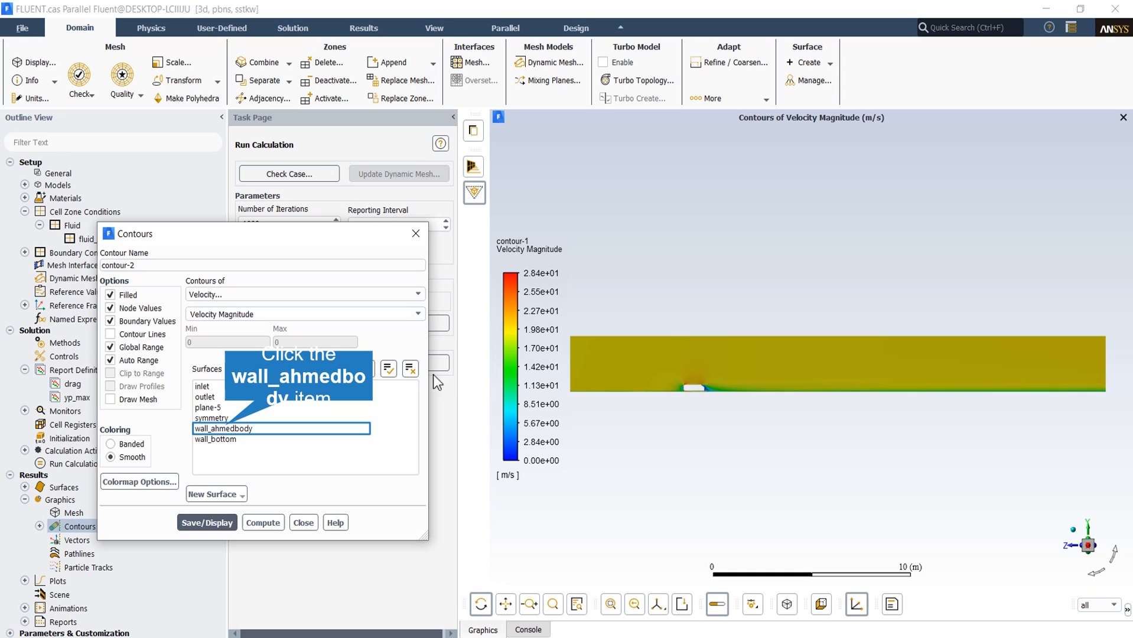
left_click(225, 429)
left_click(213, 297)
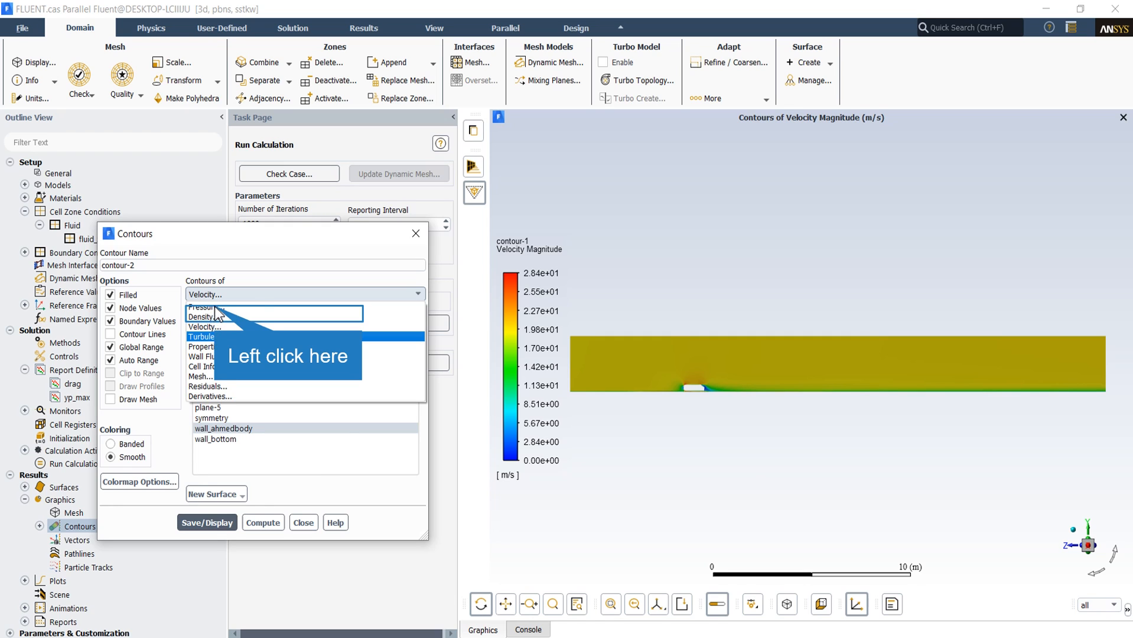
left_click(214, 307)
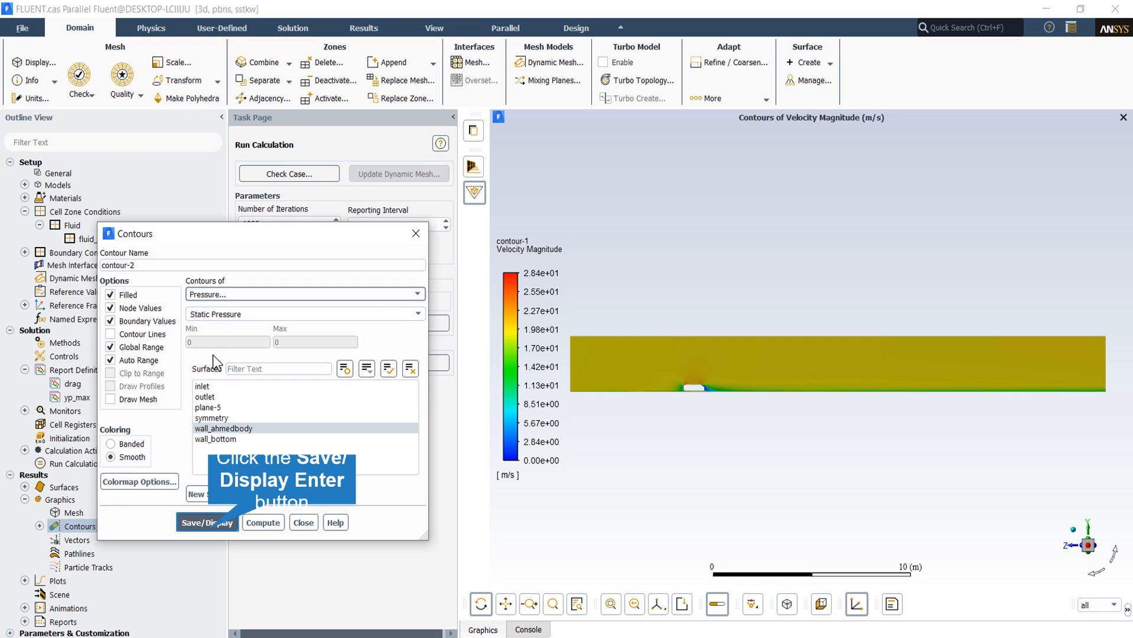
left_click(209, 527)
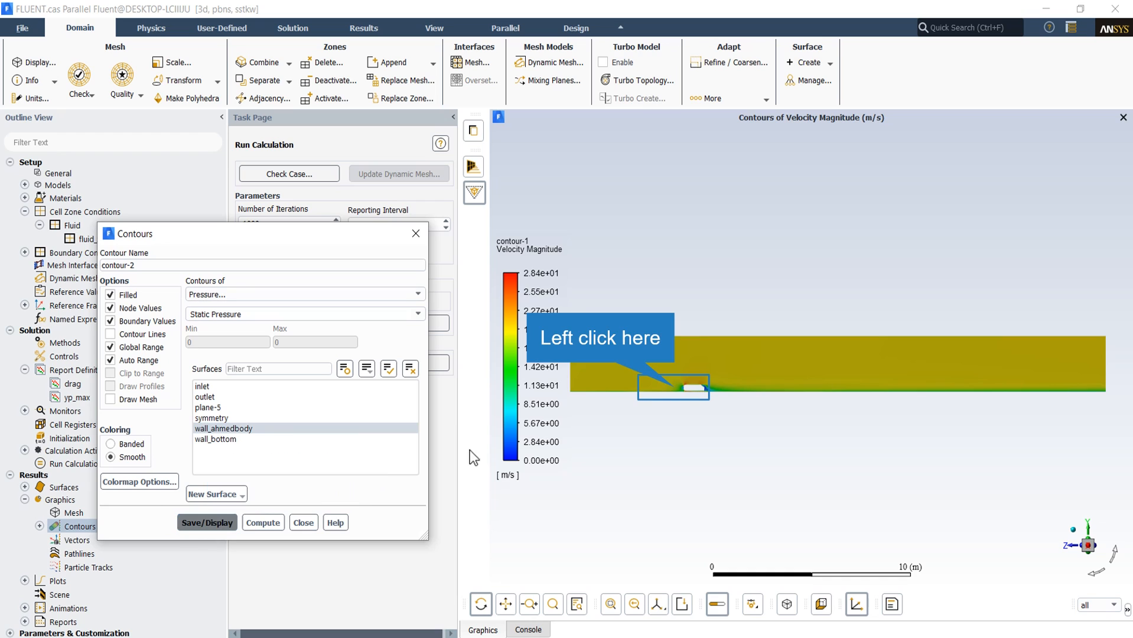
Turn off Global Range for the static pressure contour on the Ahmed body, redisplay it and close the contour settings
left_click_drag(582, 482, 636, 531)
scroll(670, 402, "up", 12)
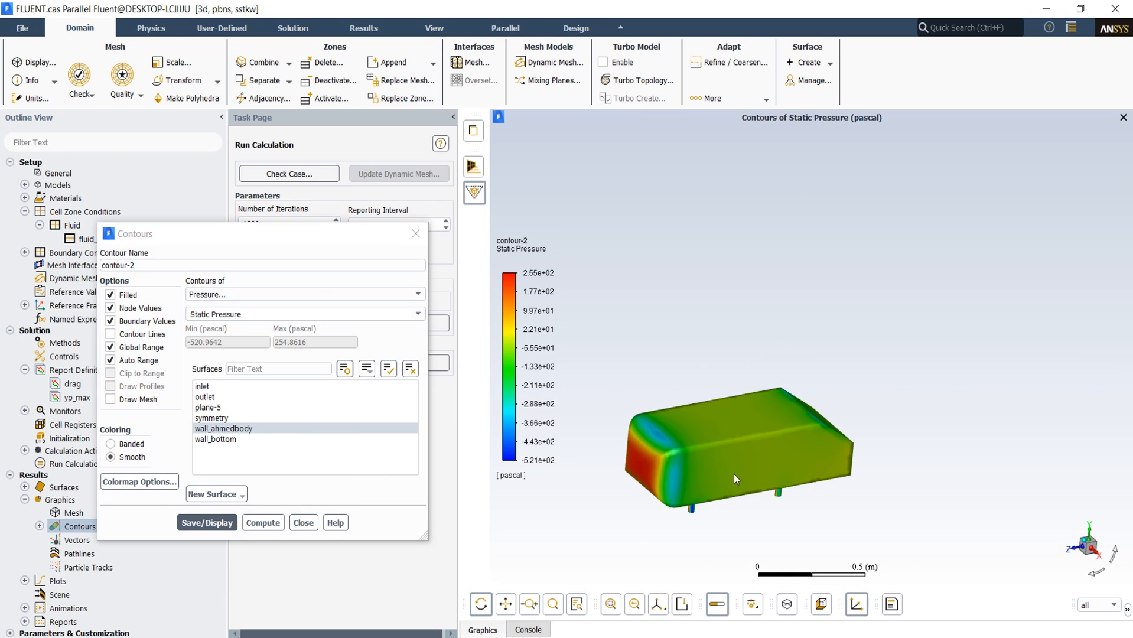
middle_click_drag(734, 474, 796, 336)
left_click_drag(747, 412, 794, 399)
middle_click_drag(829, 352, 730, 417)
scroll(776, 389, "up", 4)
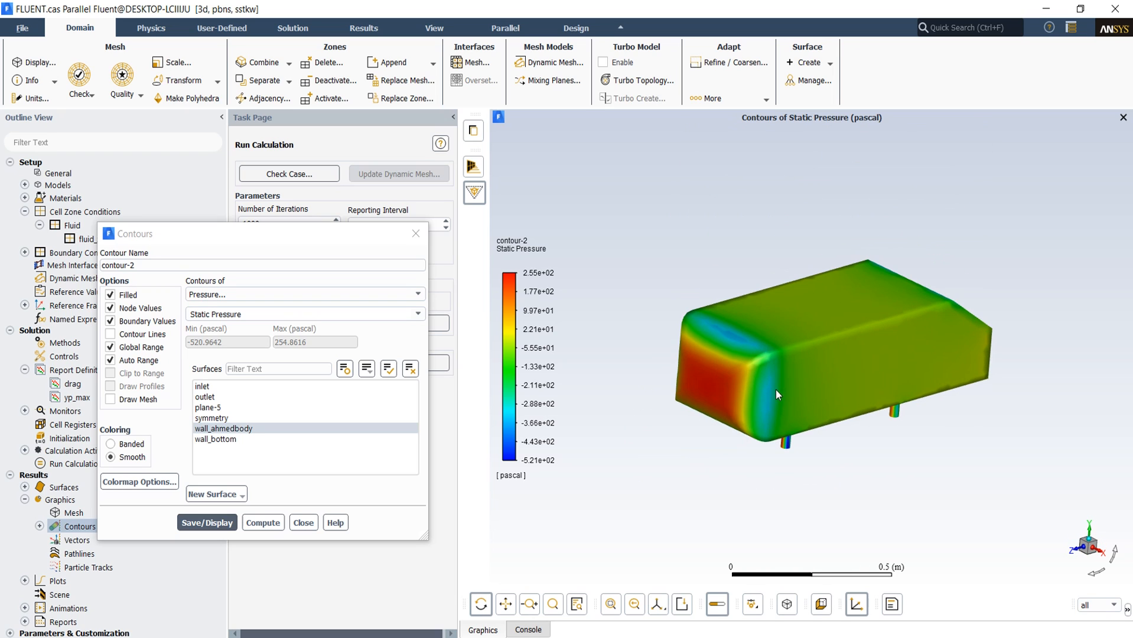
left_click(187, 522)
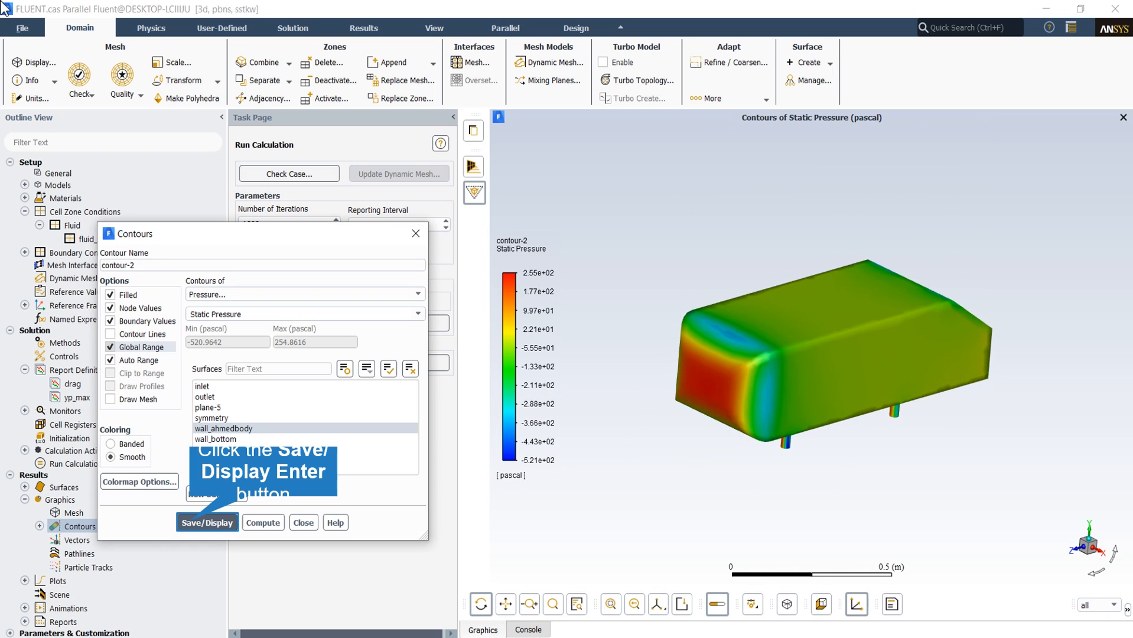
left_click(201, 522)
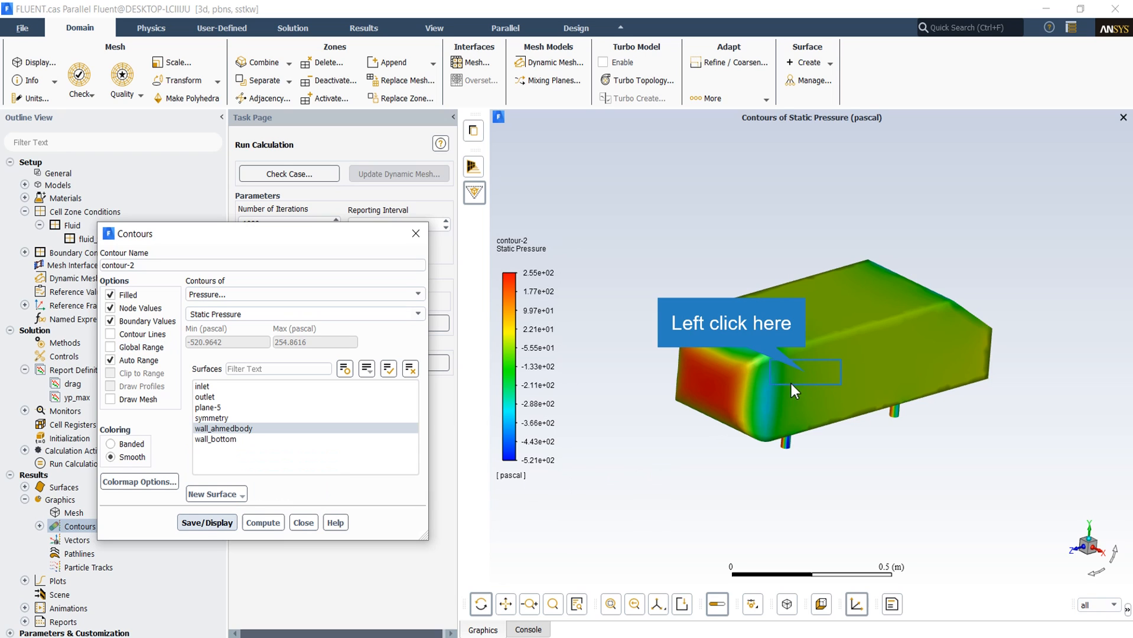
left_click_drag(776, 392, 700, 389)
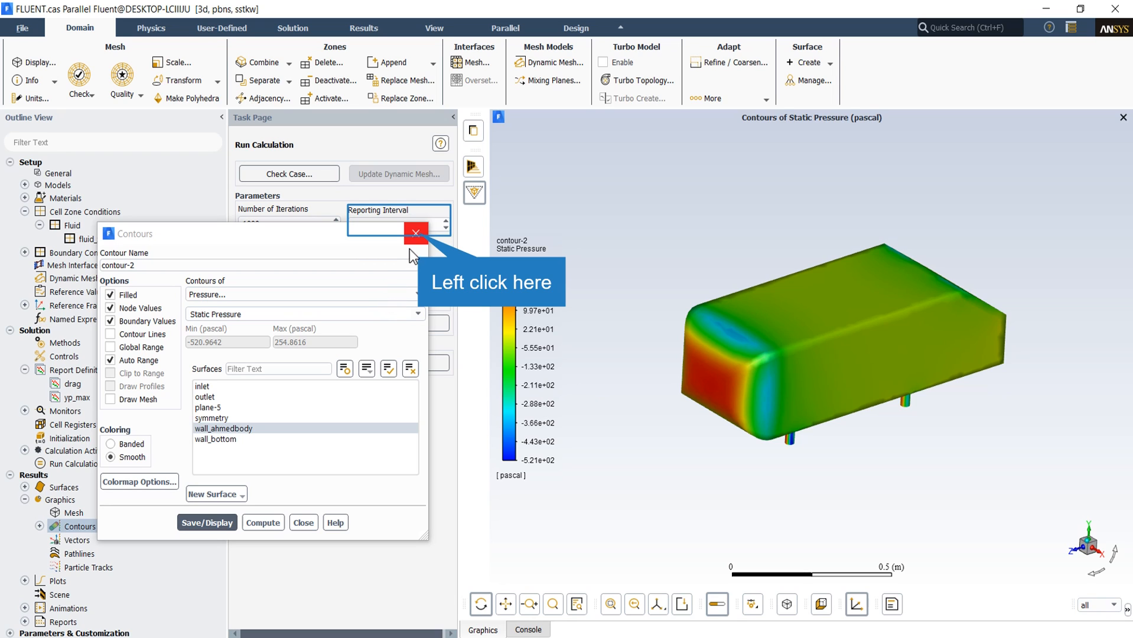
left_click(416, 233)
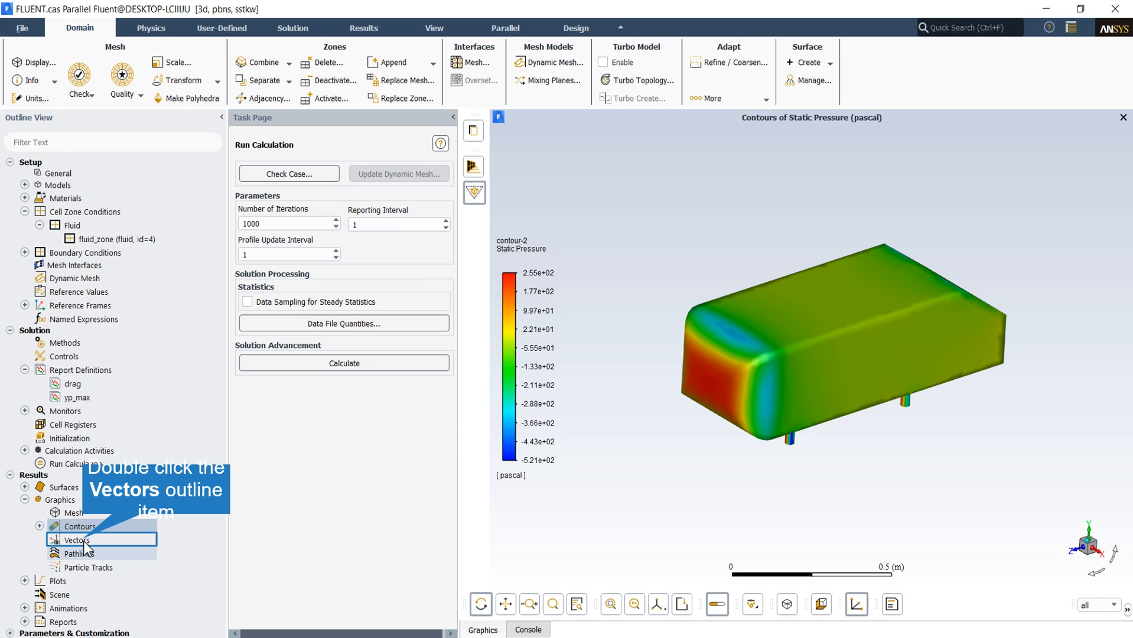
Create velocity vectors coloured by velocity magnitude on the plane-5 surface and display them
double_click(78, 541)
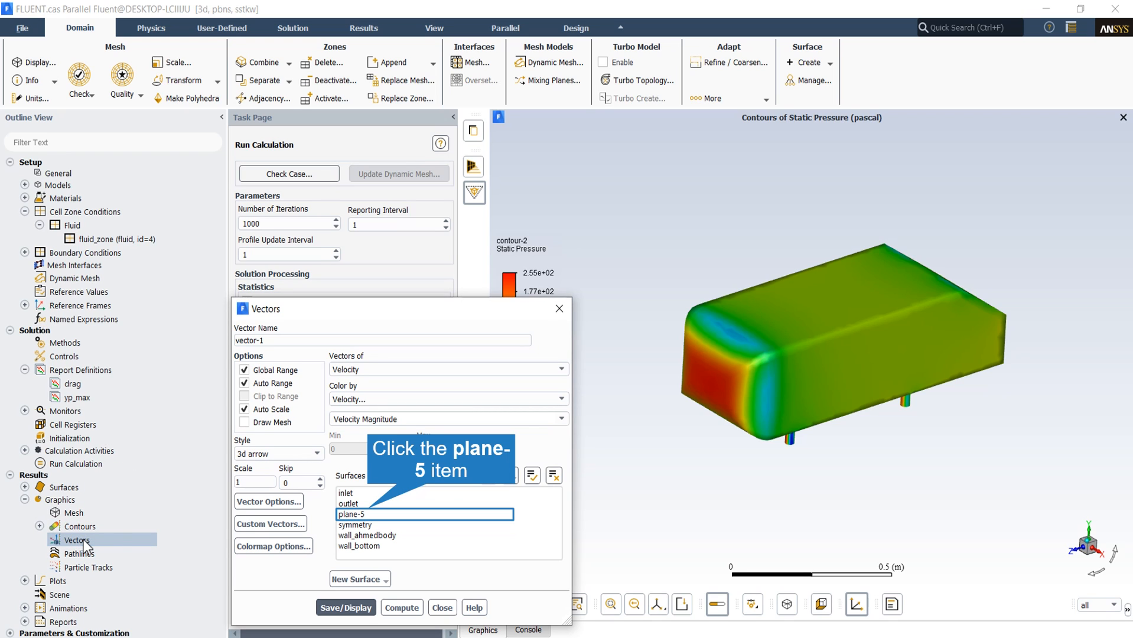
left_click(369, 513)
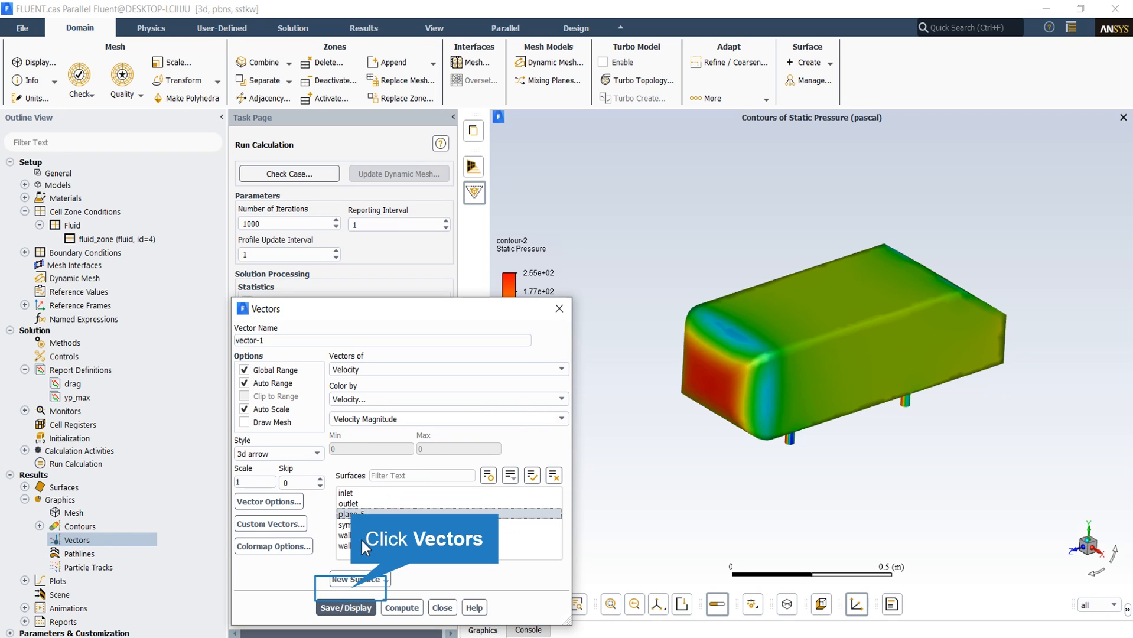
left_click(348, 608)
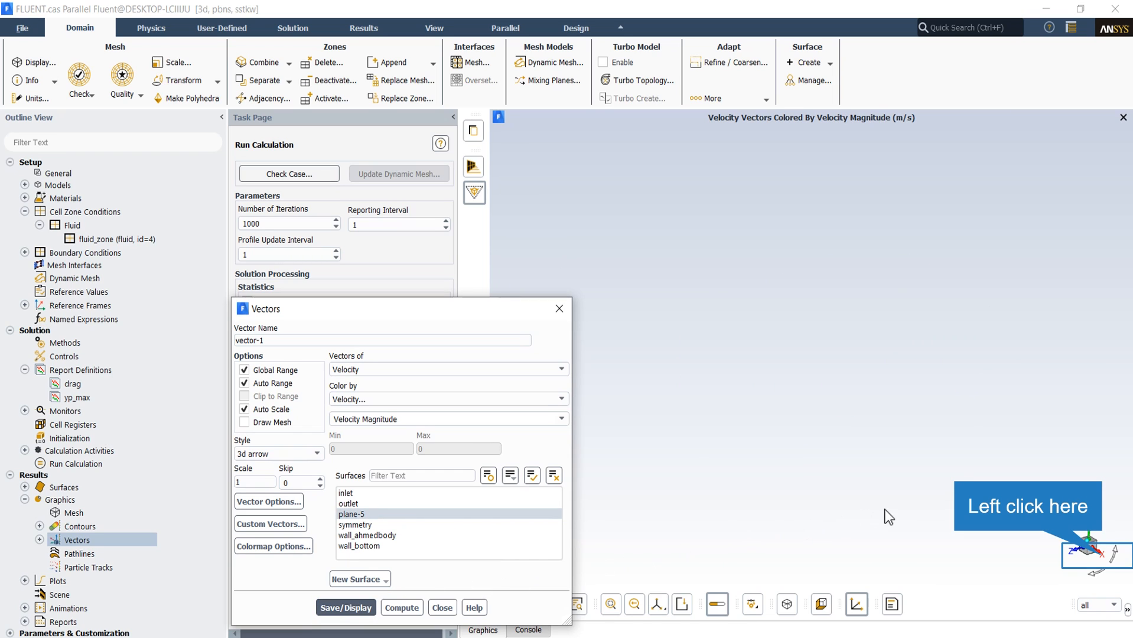
Examine the velocity vectors in the wake and around the Ahmed body in side view, and close the vector settings
left_click(1104, 563)
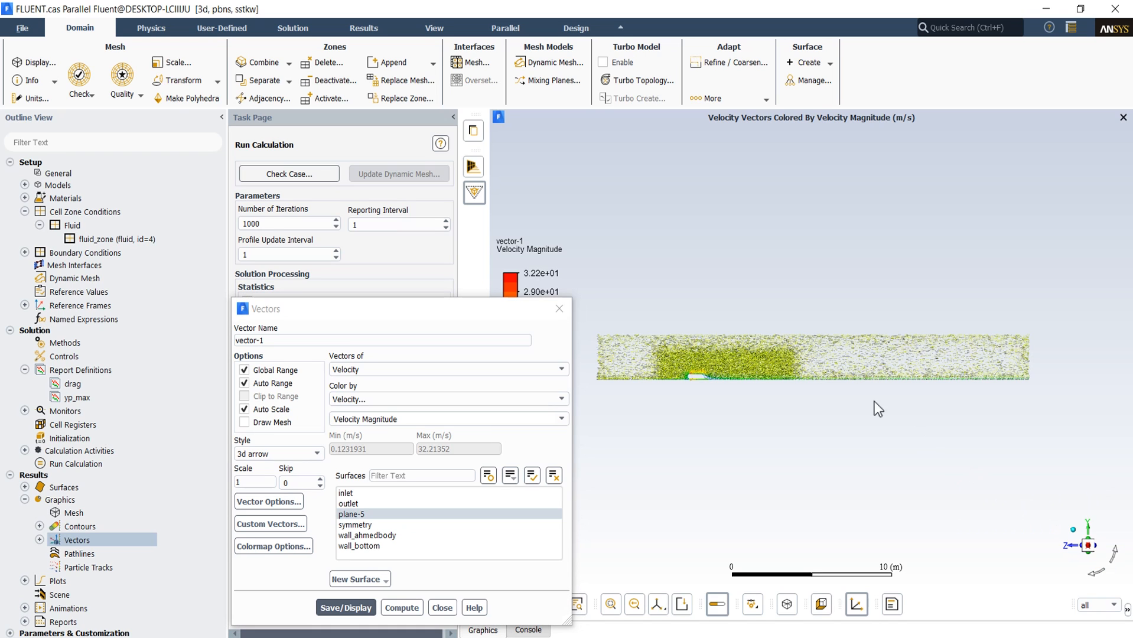
scroll(763, 369, "up", 10)
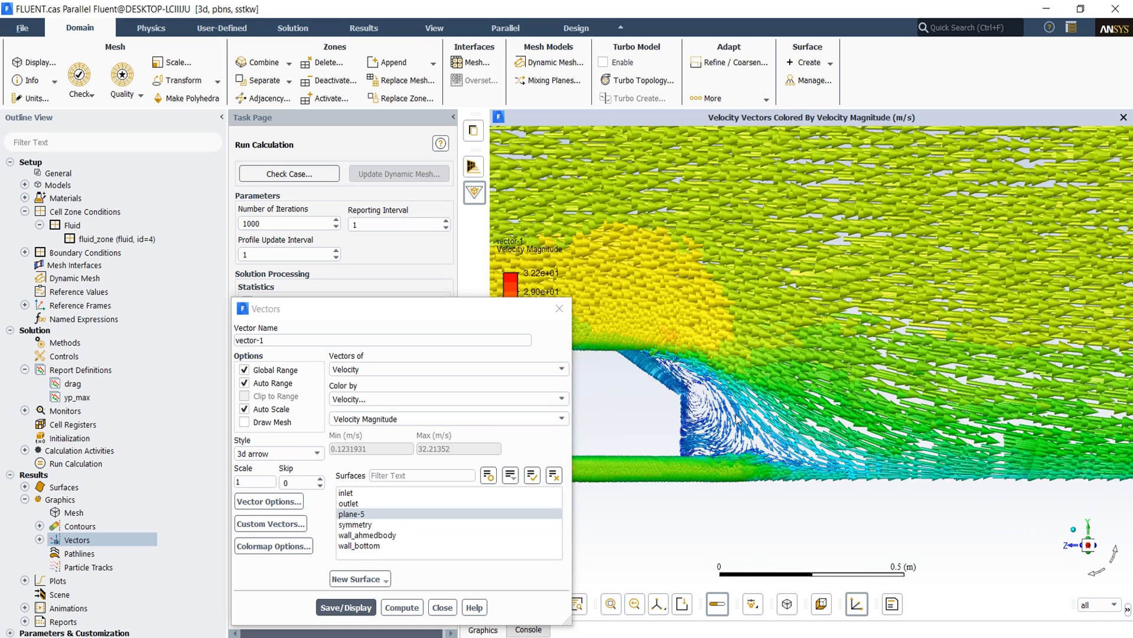
scroll(699, 425, "down", 4)
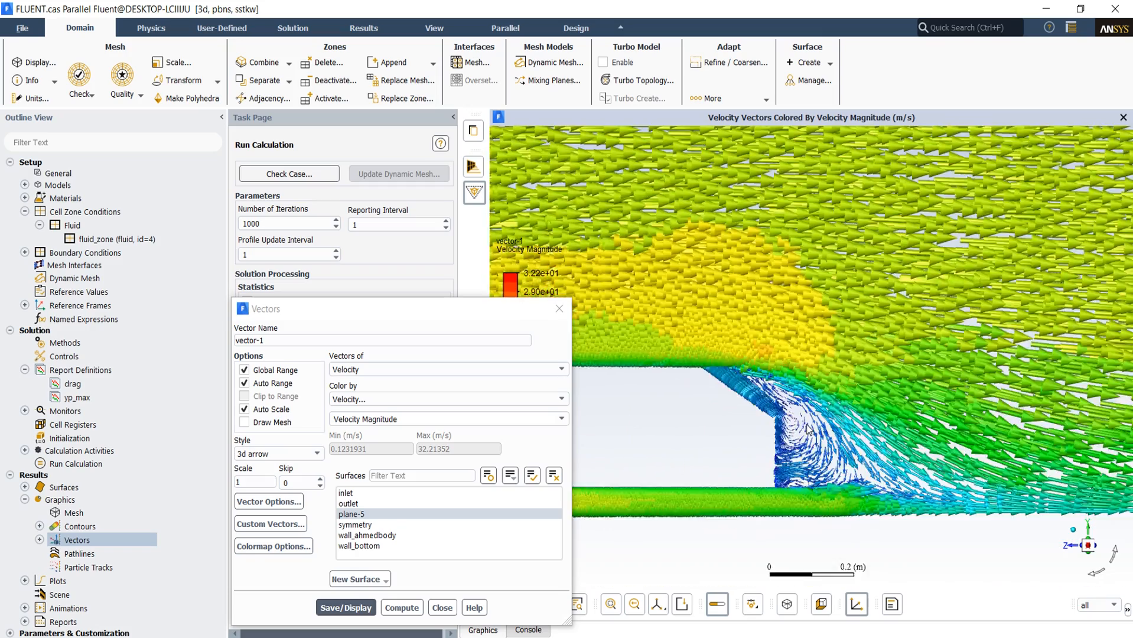
scroll(809, 427, "down", 4)
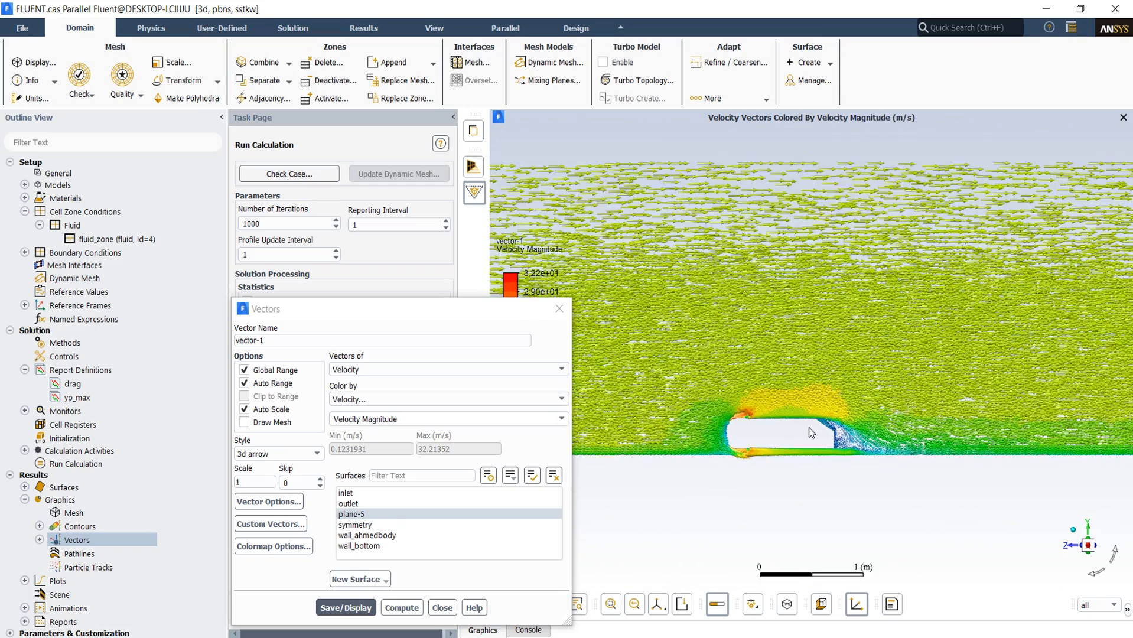
scroll(809, 428, "down", 2)
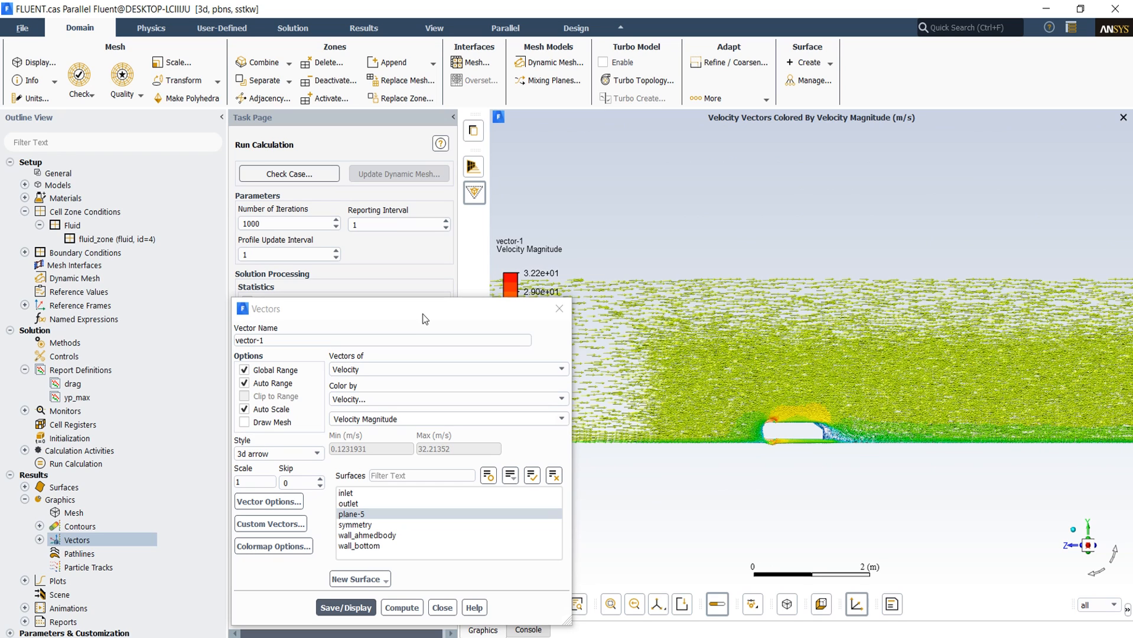
left_click_drag(422, 313, 320, 268)
left_click(459, 267)
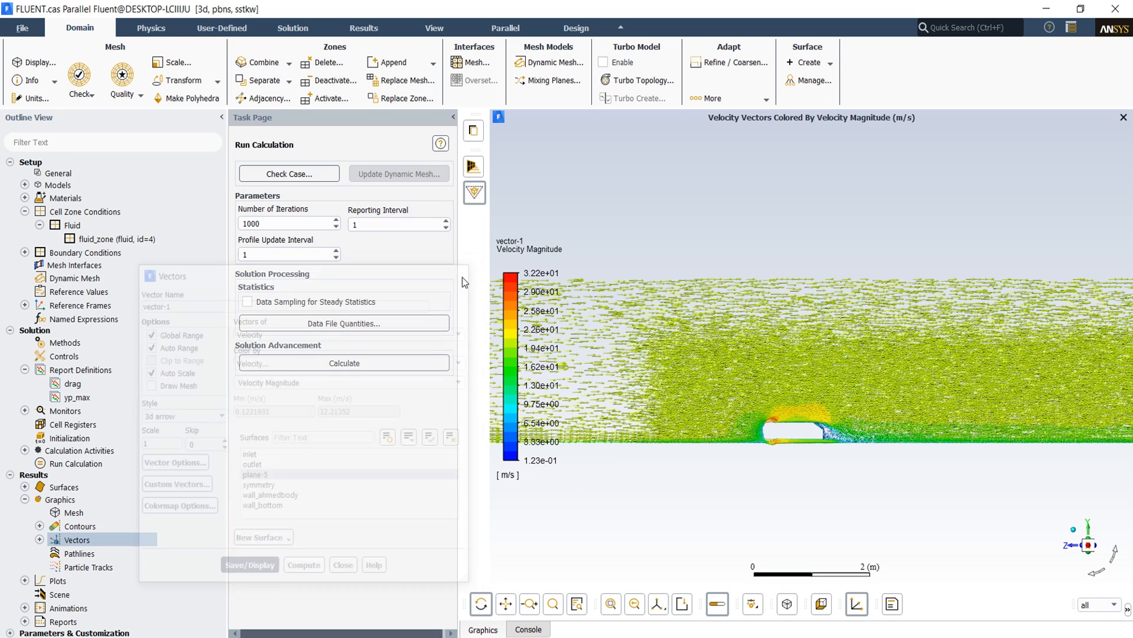
left_click(957, 637)
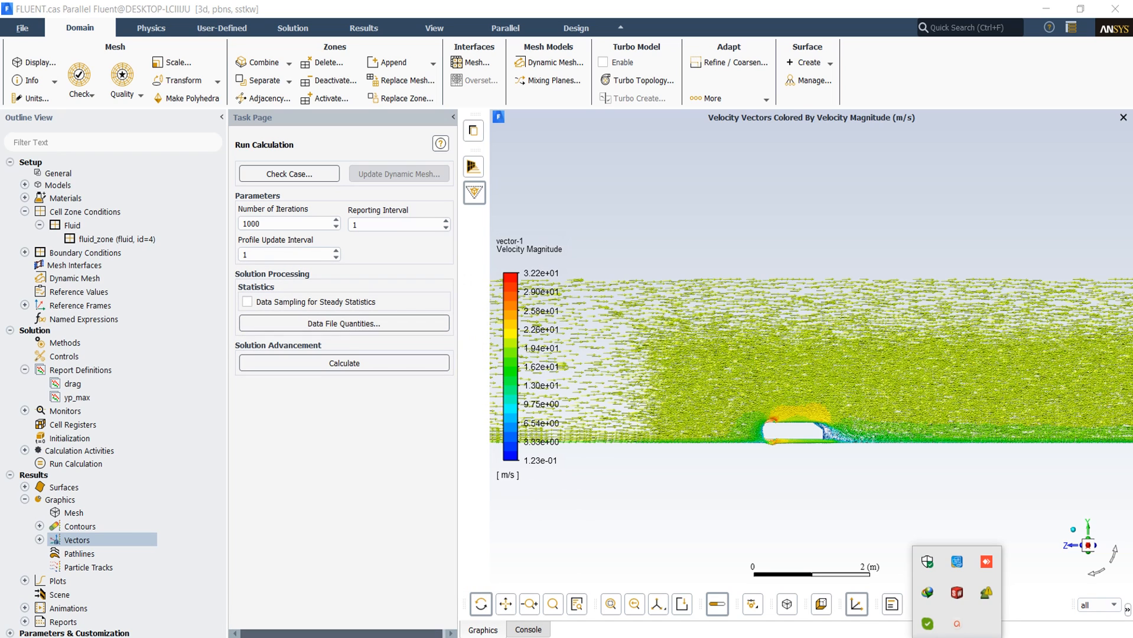
left_click(958, 630)
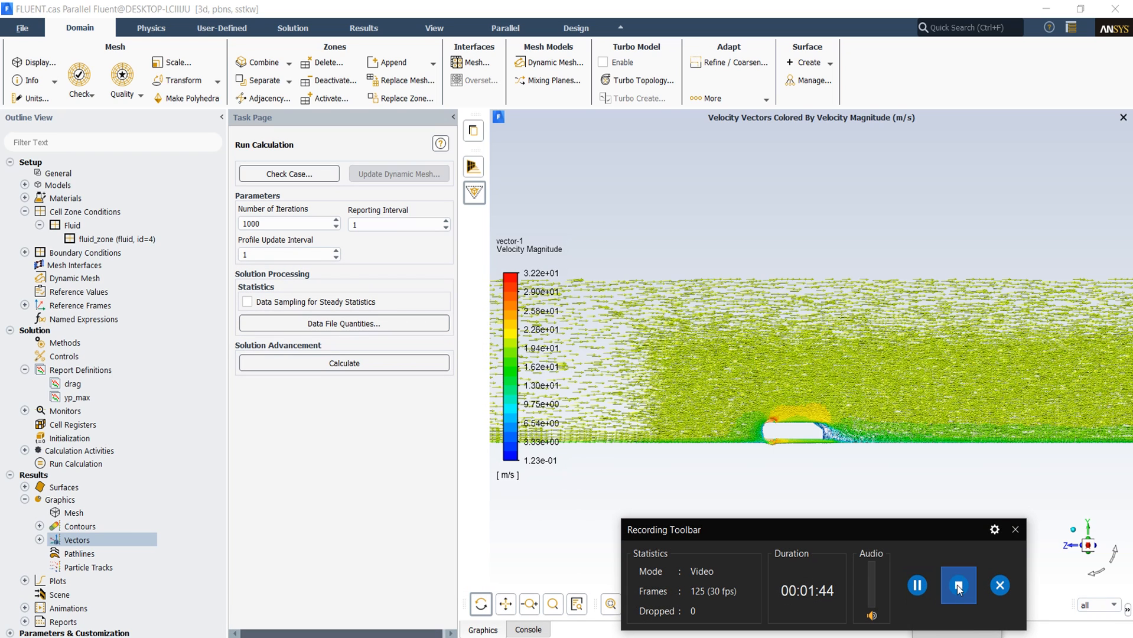